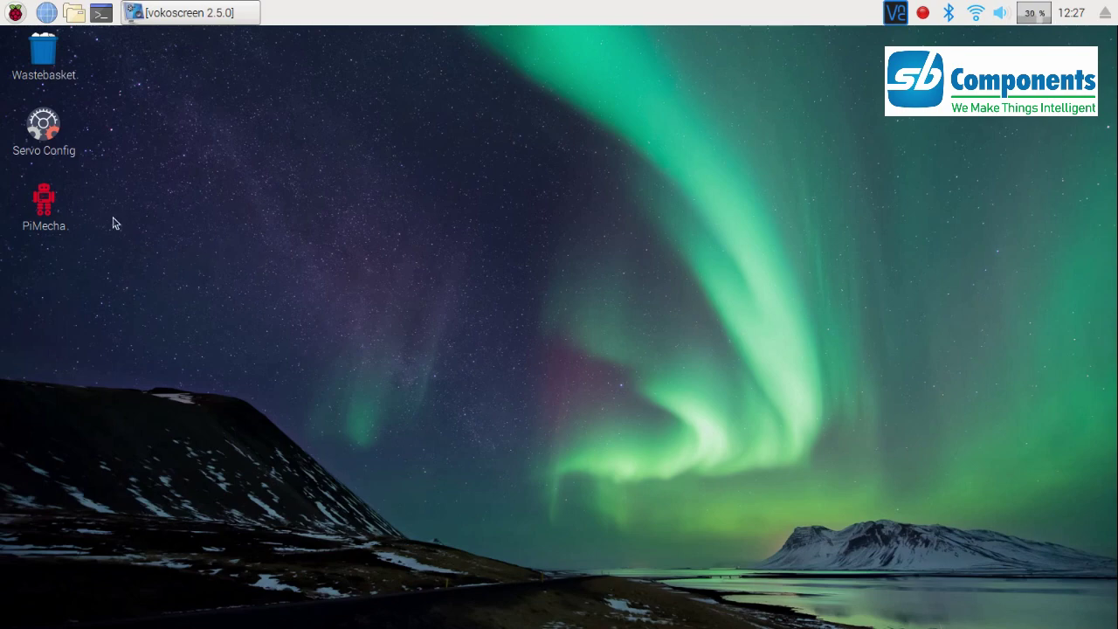
Launch PiMecha Controller and arrange its window and the controlGUI.py terminal side by side
{"action": "left_click", "coordinate": [51, 217]}
{"action": "double_click", "coordinate": [51, 216]}
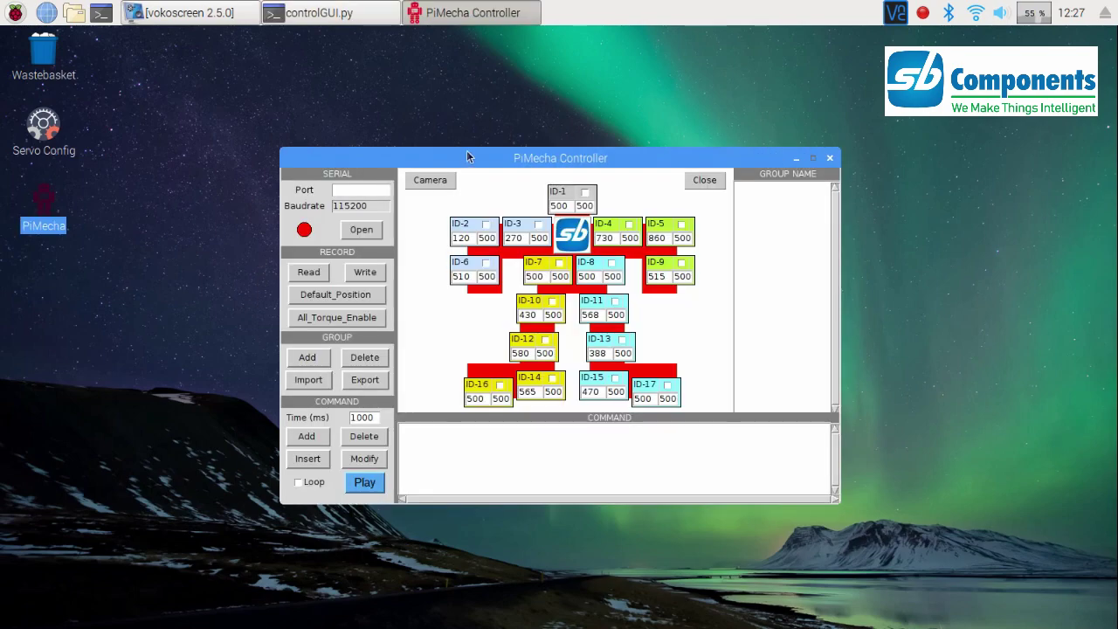
{"action": "left_click_drag", "start_coordinate": [466, 151], "coordinate": [581, 104]}
{"action": "left_click_drag", "start_coordinate": [357, 185], "coordinate": [219, 146]}
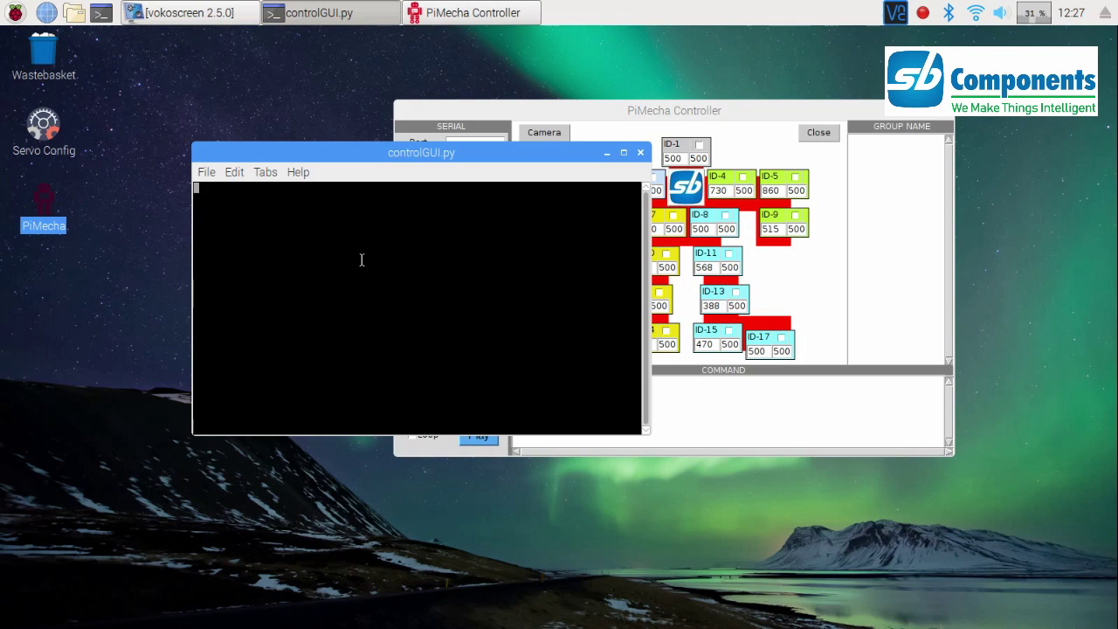
{"action": "left_click", "coordinate": [563, 112]}
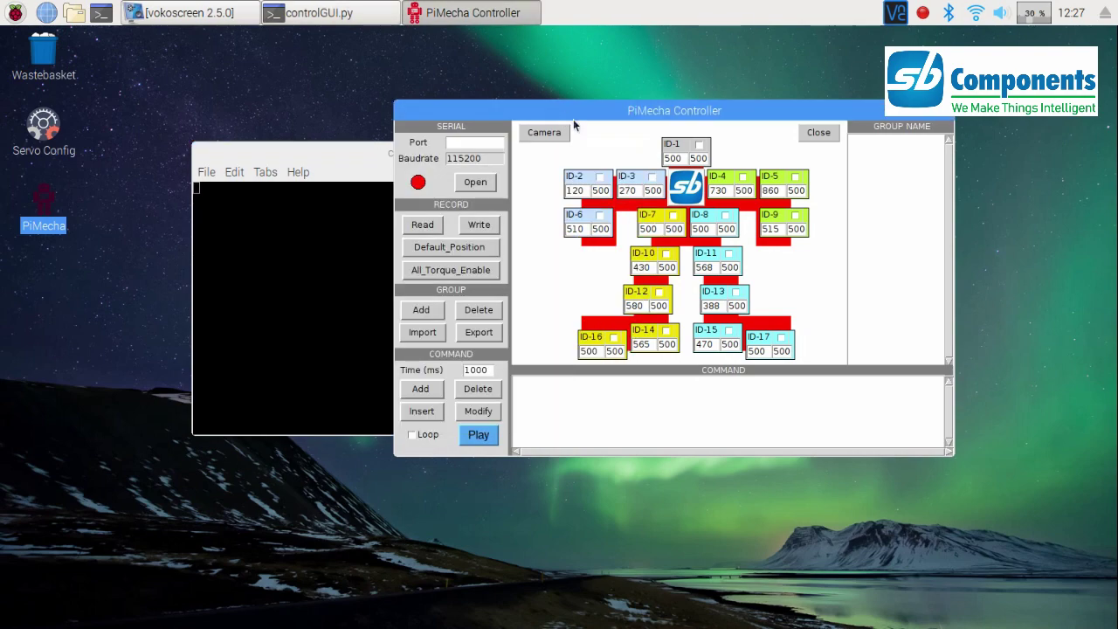
{"action": "left_click_drag", "start_coordinate": [354, 157], "coordinate": [464, 166]}
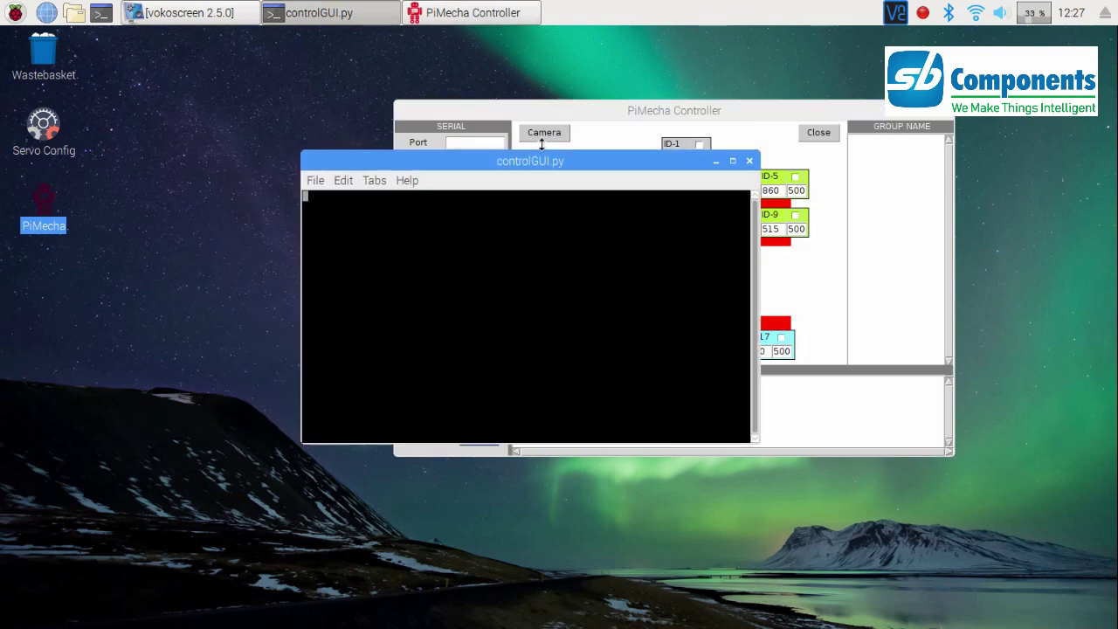
Raise the controller window and move it to the left, in front of the terminal
{"action": "left_click", "coordinate": [558, 108]}
{"action": "left_click_drag", "start_coordinate": [558, 109], "coordinate": [404, 108]}
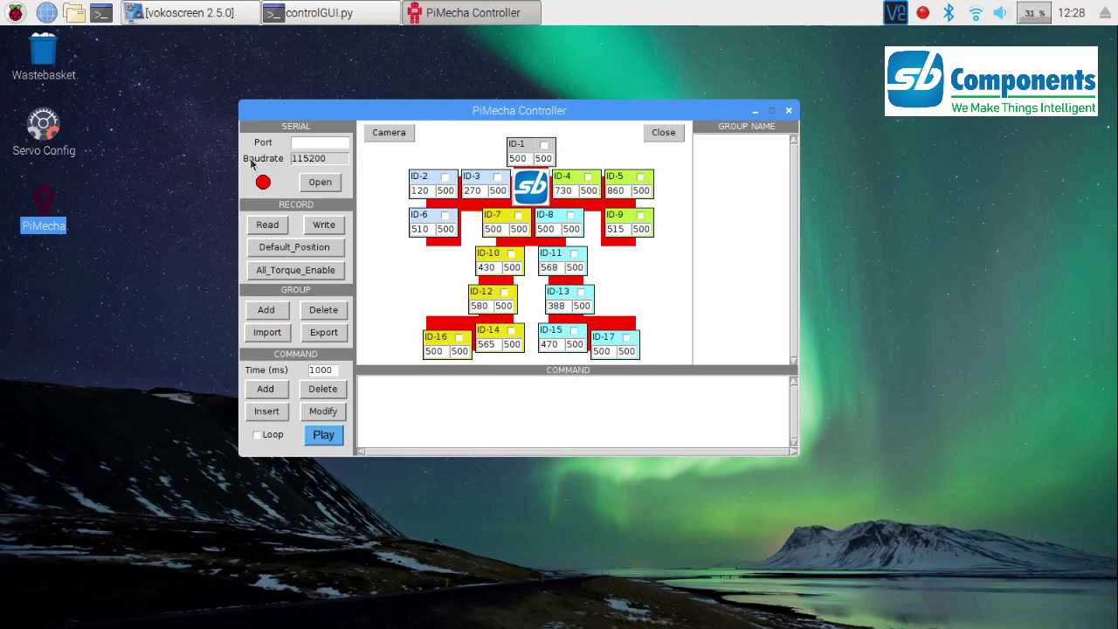
Connect to serial port ttyS0 at 115200 baud
{"action": "left_click", "coordinate": [303, 142]}
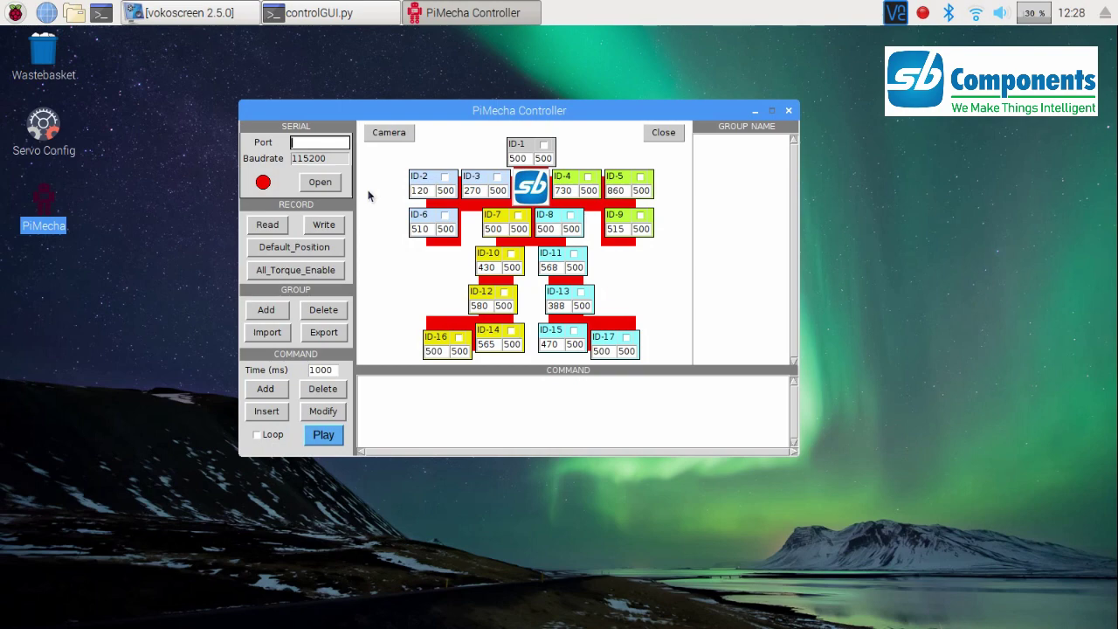
{"action": "type", "text": "ttyS0"}
{"action": "left_click", "coordinate": [320, 182]}
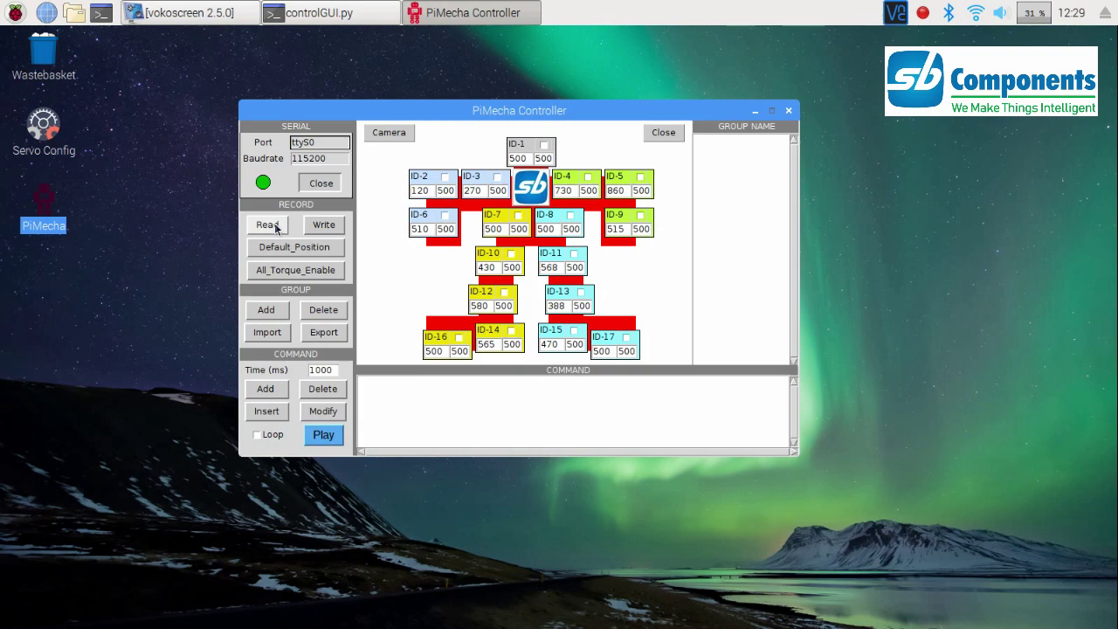
Read servo positions twice, dismissing the success message and the Servo 13 not-responding error
{"action": "left_click", "coordinate": [269, 225]}
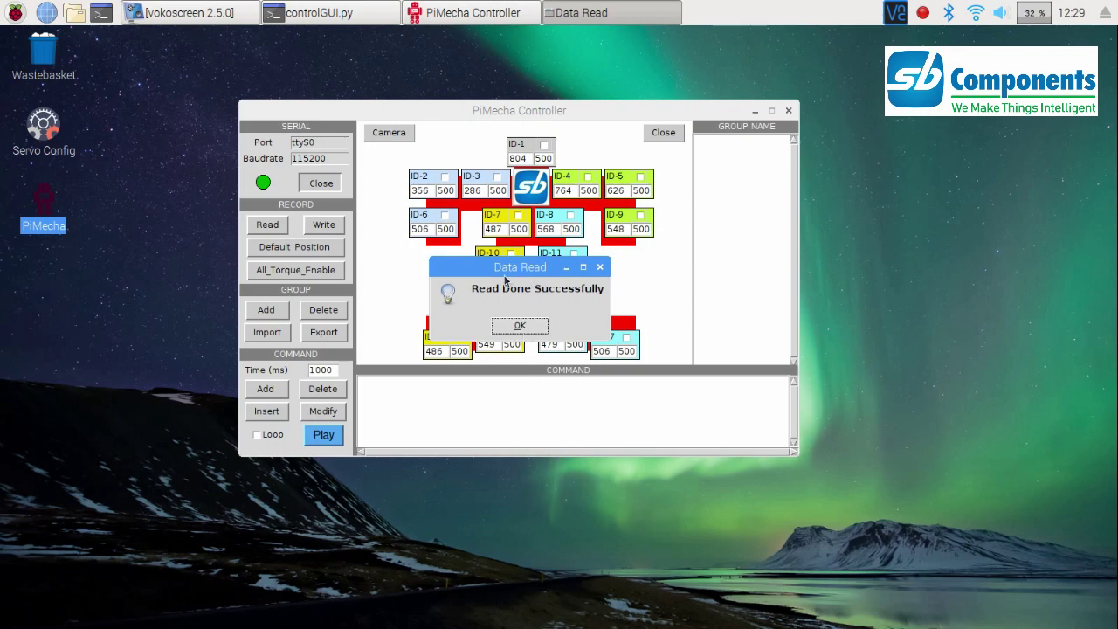
{"action": "left_click", "coordinate": [518, 326]}
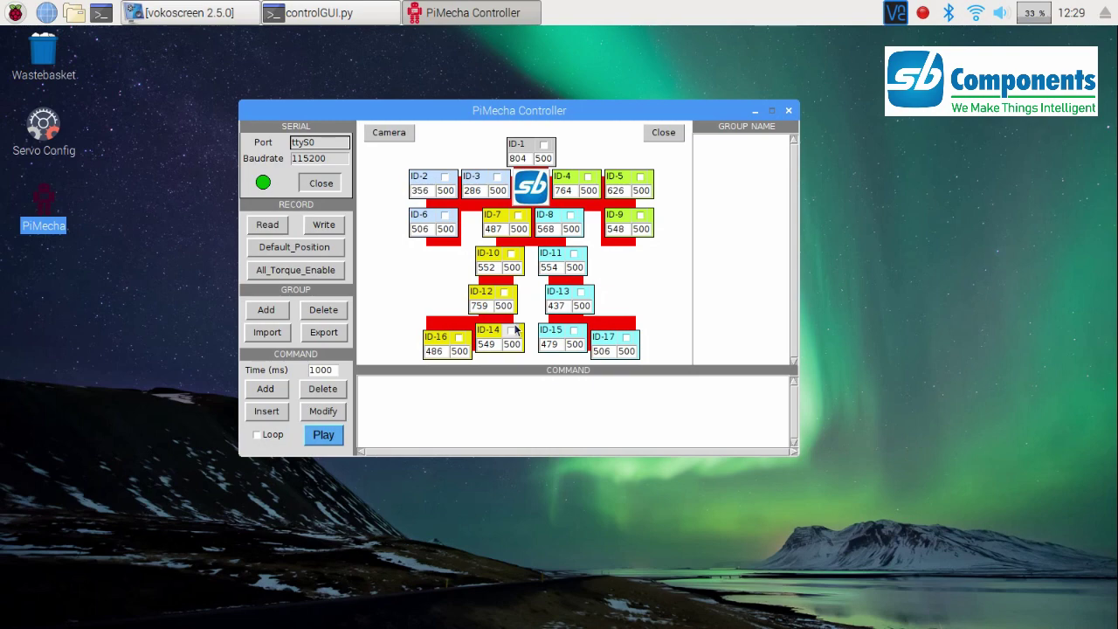
{"action": "left_click", "coordinate": [263, 225]}
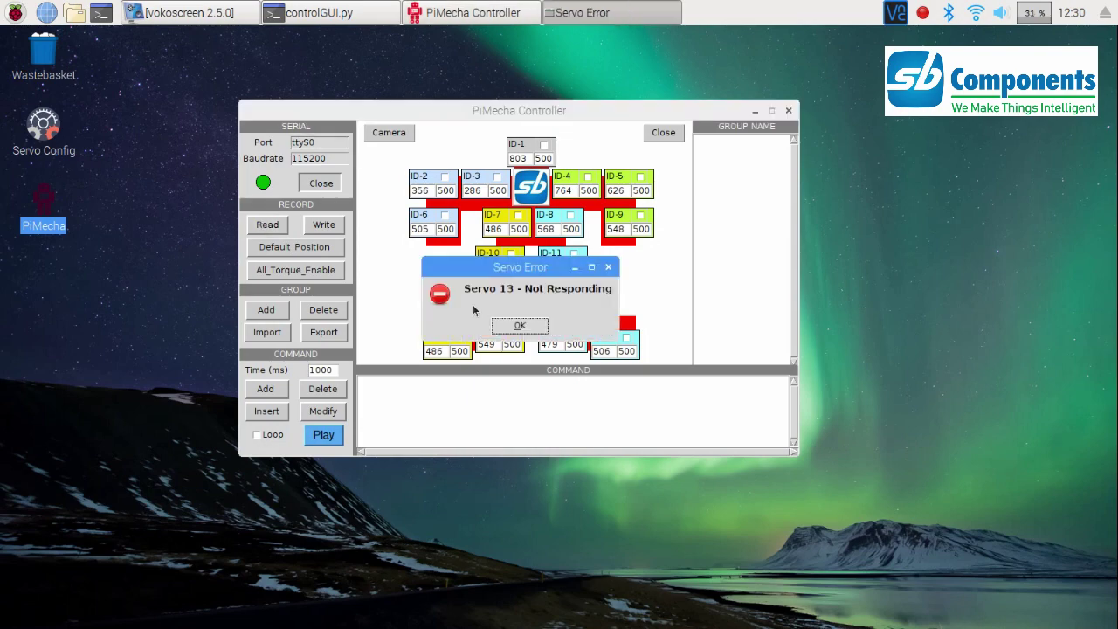
{"action": "left_click", "coordinate": [528, 328]}
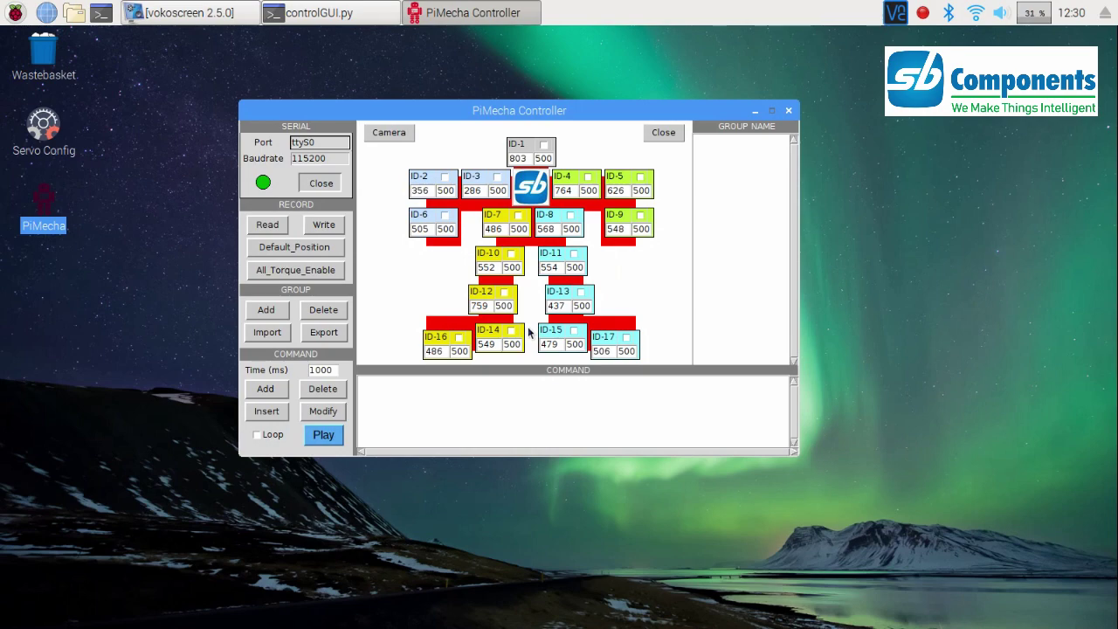
Re-read the servo positions, write them back to the robot, and acknowledge the success message
{"action": "left_click", "coordinate": [274, 230]}
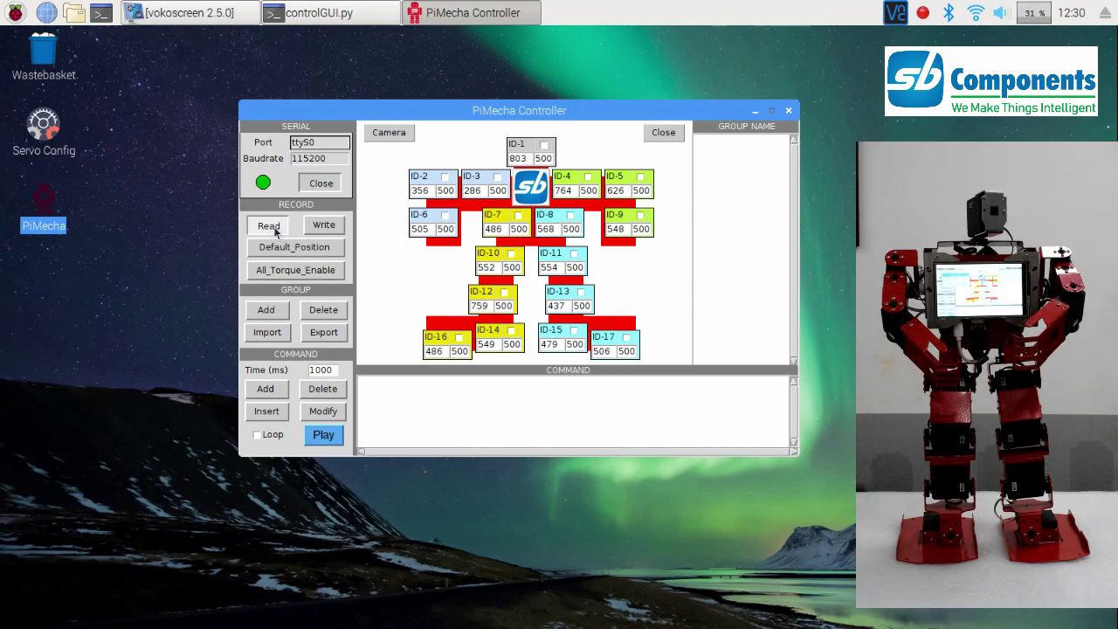
{"action": "left_click", "coordinate": [329, 229]}
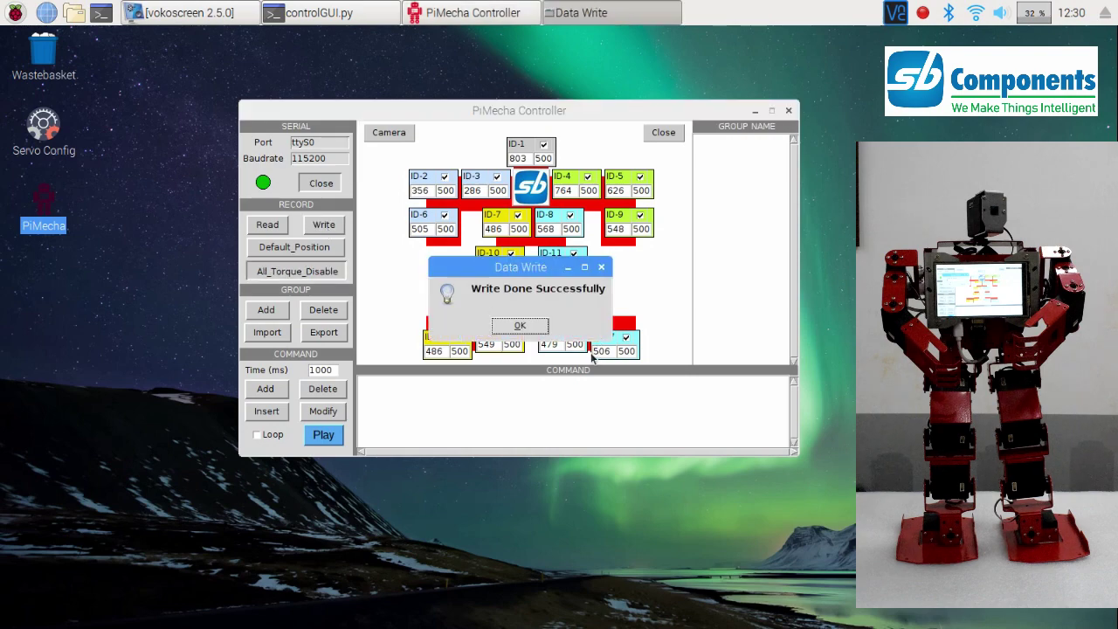
{"action": "left_click", "coordinate": [518, 330]}
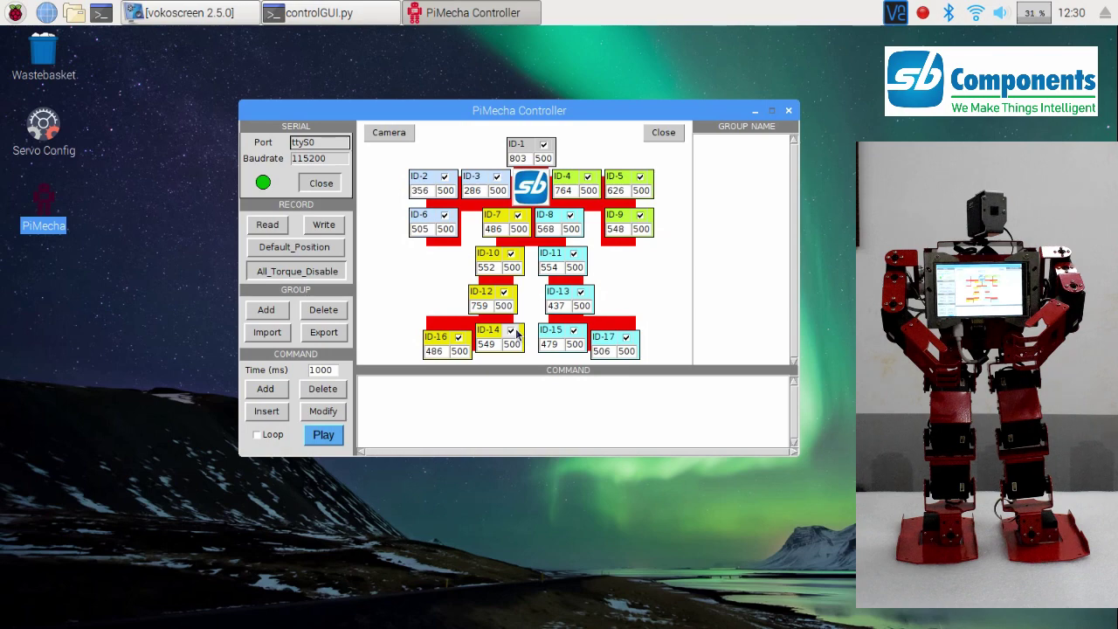
{"action": "left_click", "coordinate": [324, 267]}
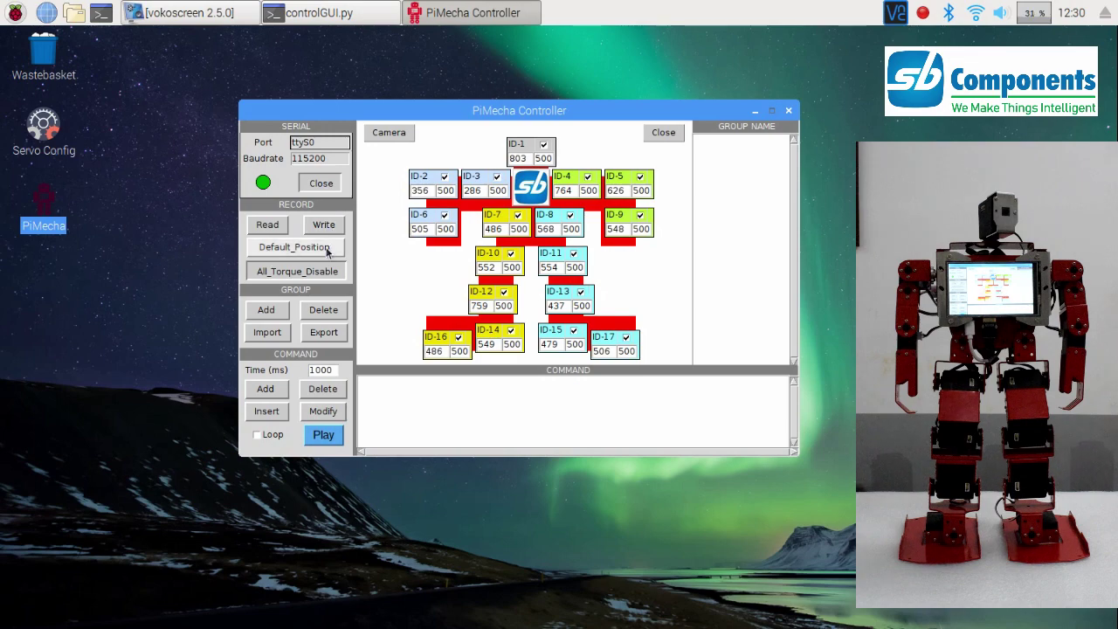
Send all servos to the default position, such as ID-1 at 506, and dismiss the confirmation
{"action": "left_click", "coordinate": [328, 251]}
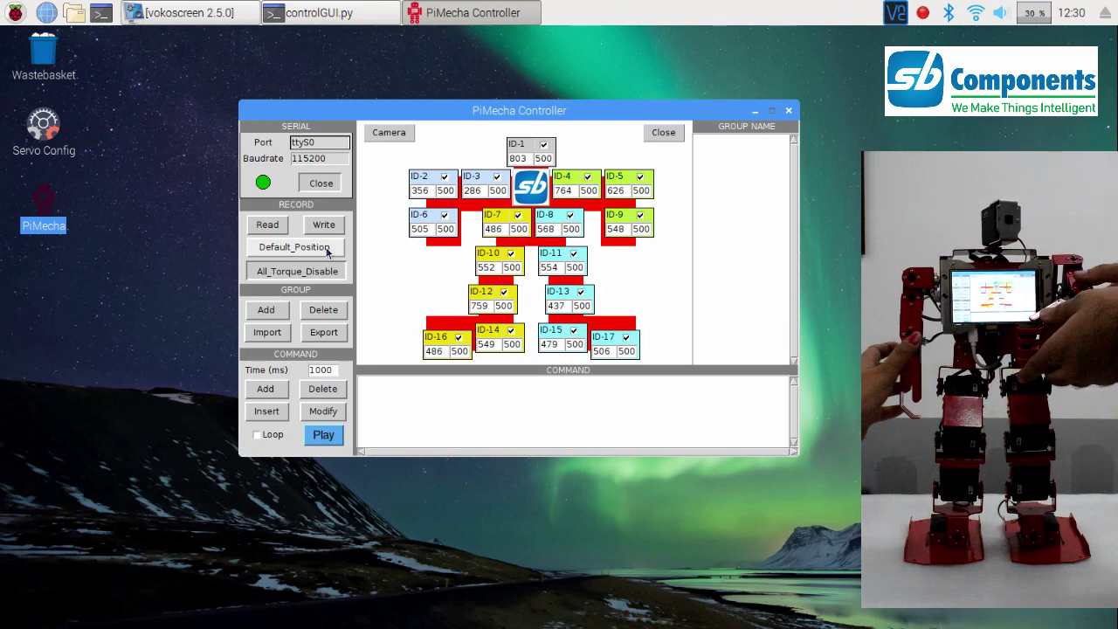
{"action": "left_click", "coordinate": [329, 250]}
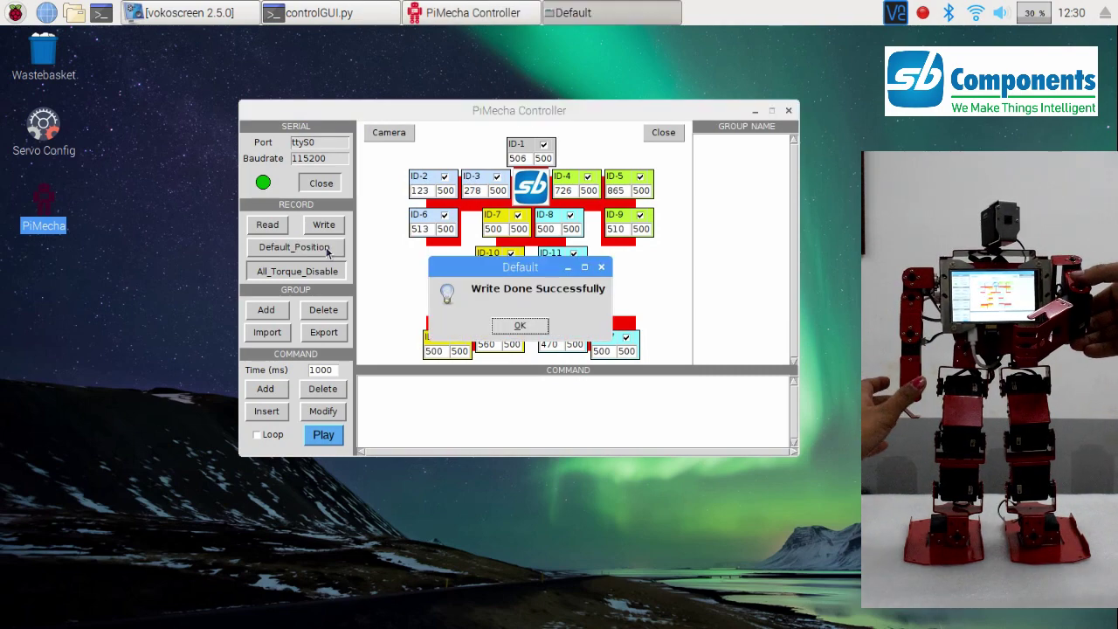
{"action": "left_click", "coordinate": [521, 325]}
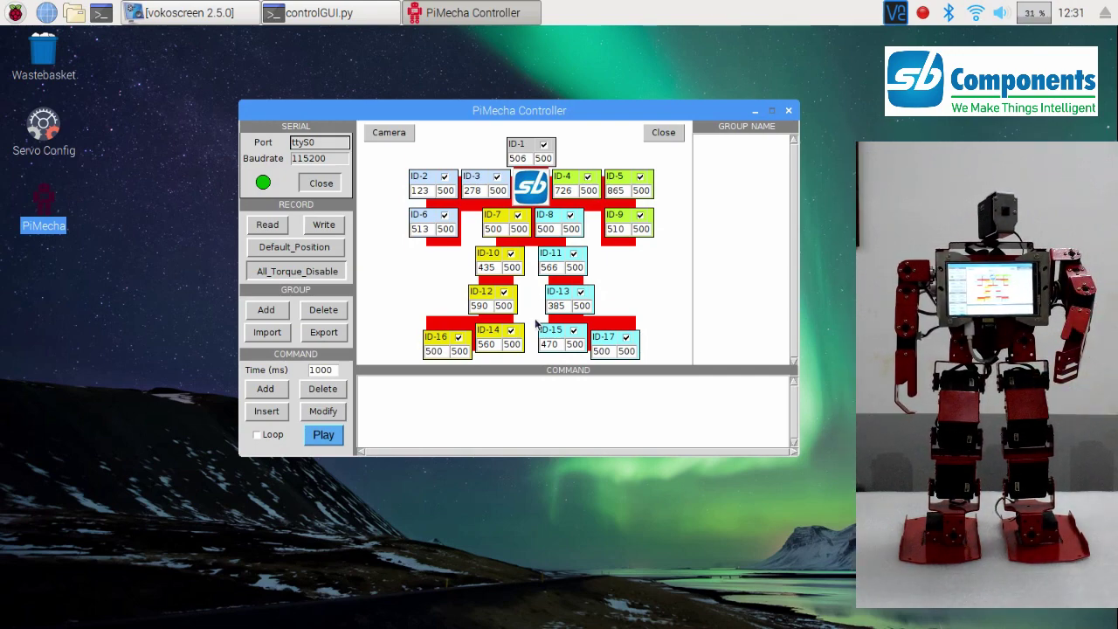
Turn torque off on all servos, then turn it back on
{"action": "left_click", "coordinate": [311, 277]}
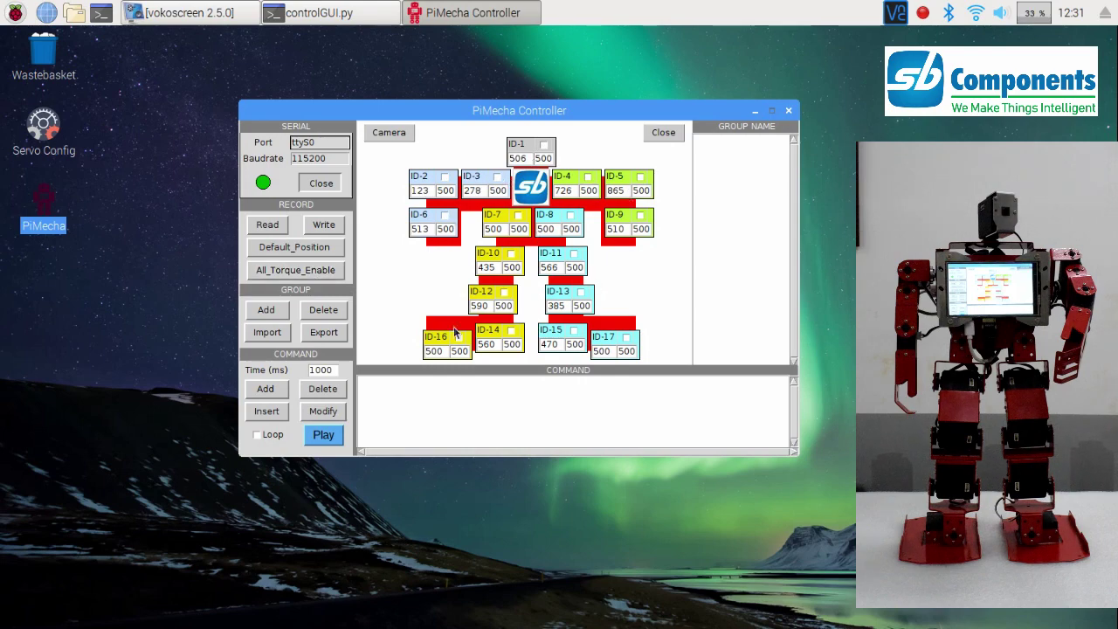
{"action": "left_click", "coordinate": [272, 274]}
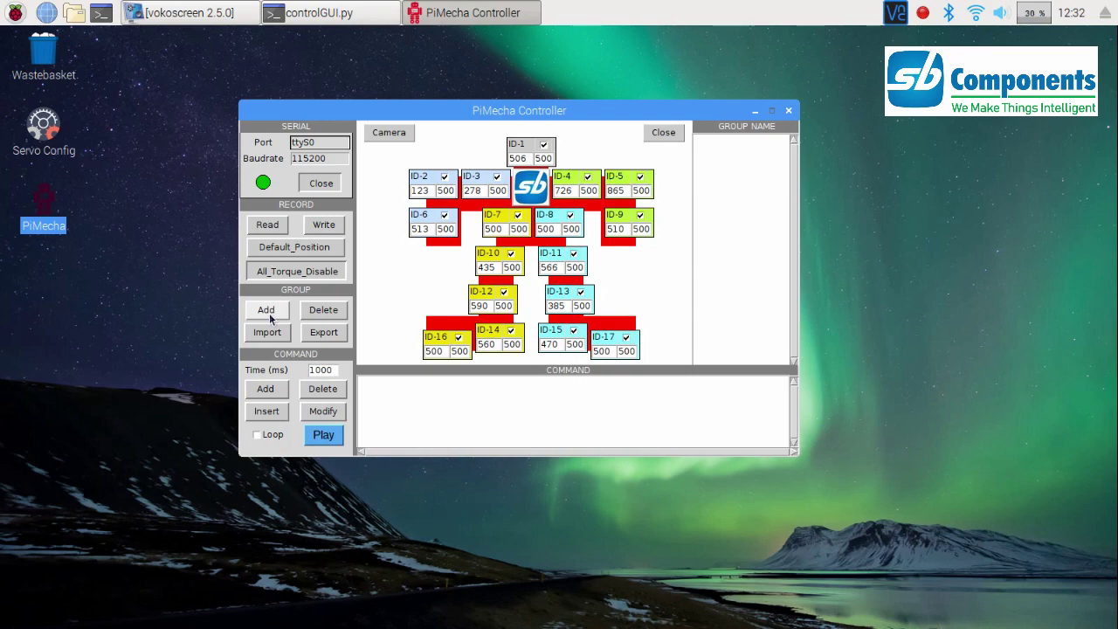
Create a new group named test
{"action": "left_click", "coordinate": [269, 314]}
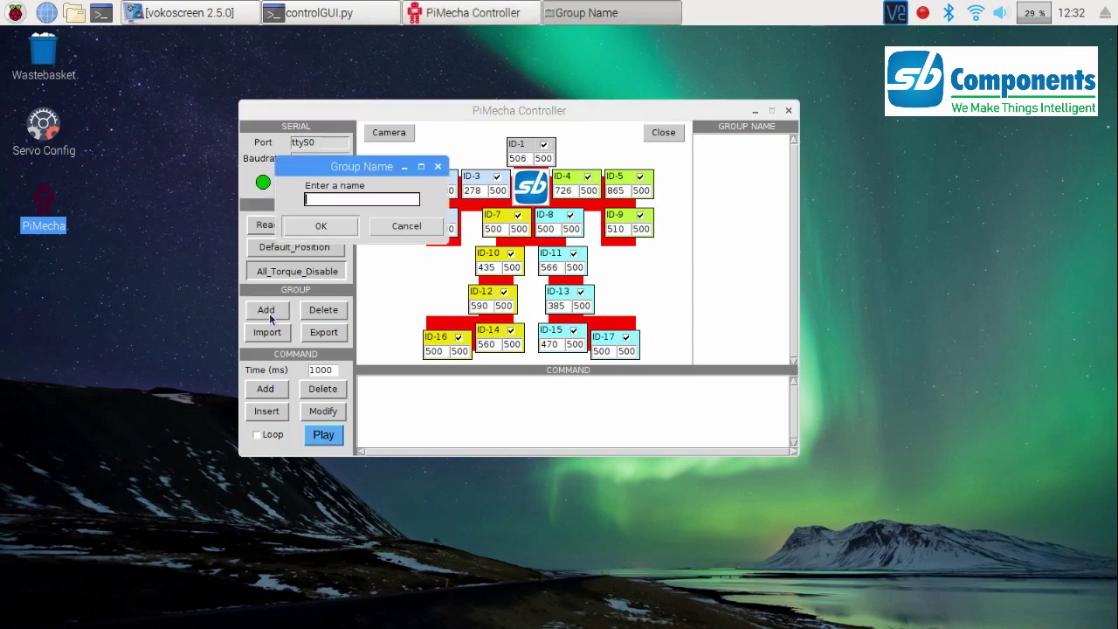
{"action": "type", "text": "r"}
{"action": "key", "text": "BackSpace"}
{"action": "type", "text": "test"}
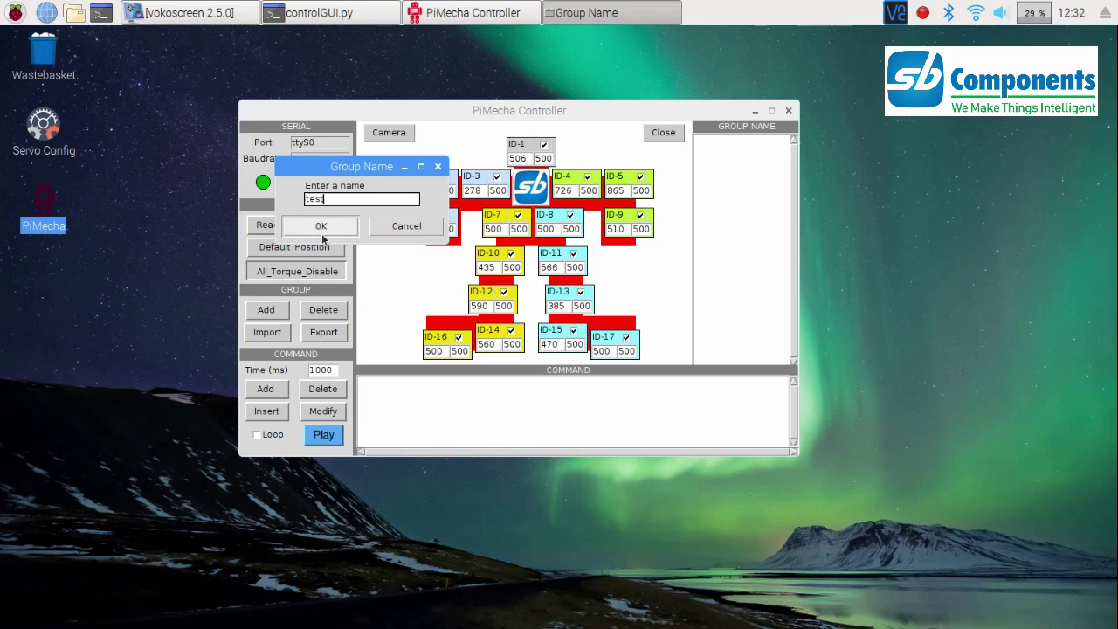
{"action": "left_click", "coordinate": [321, 226]}
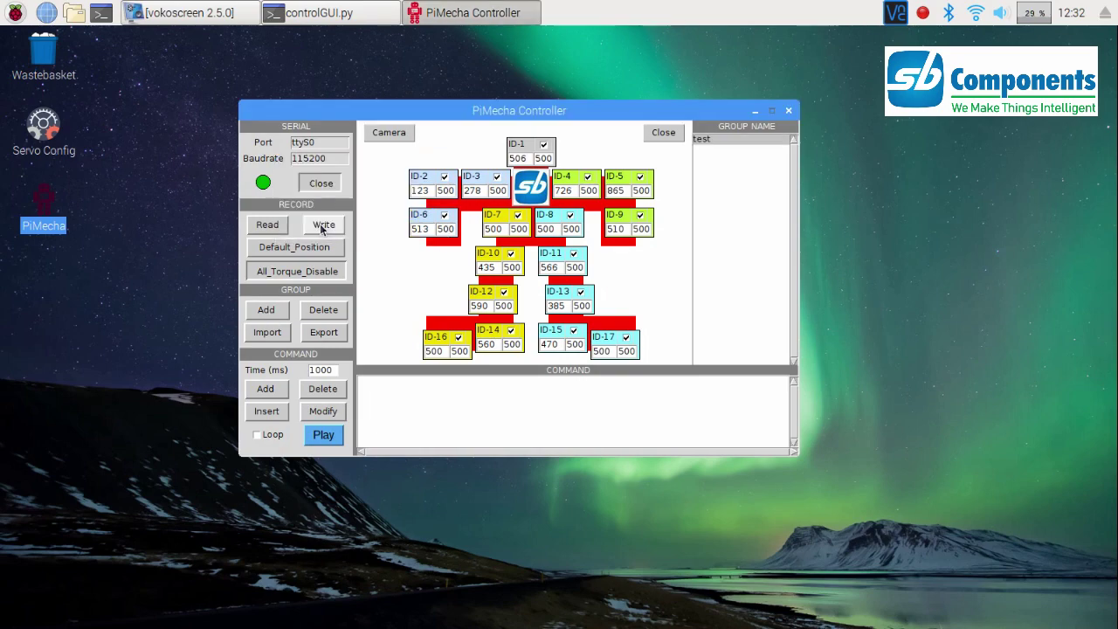
Dismiss the duplicate-name error from reusing test, then select the test group
{"action": "left_click", "coordinate": [266, 309]}
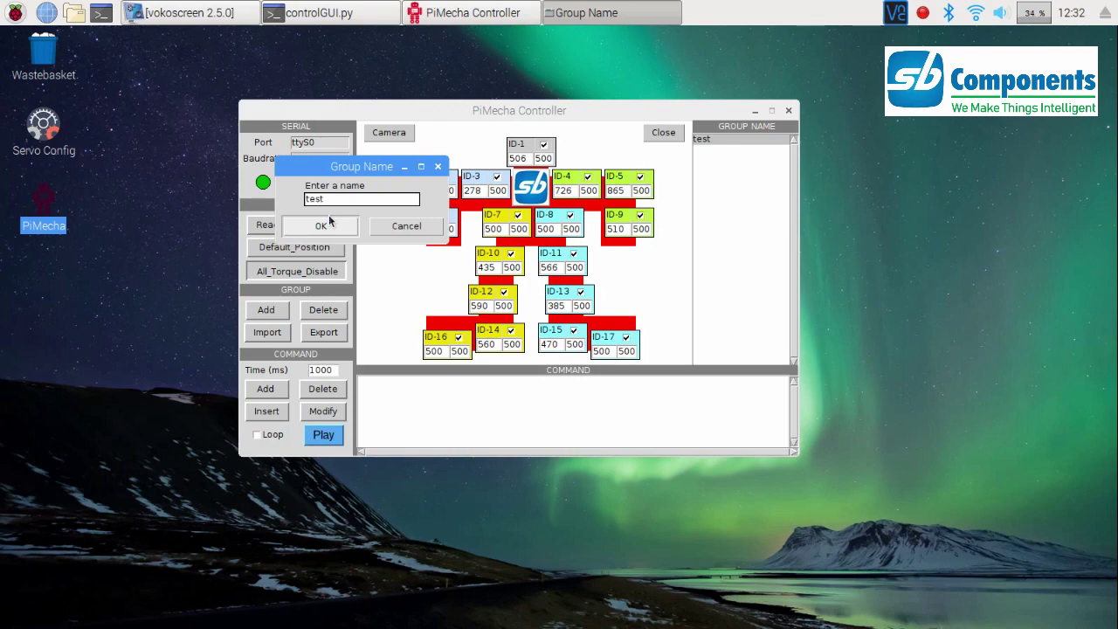
{"action": "left_click", "coordinate": [331, 230]}
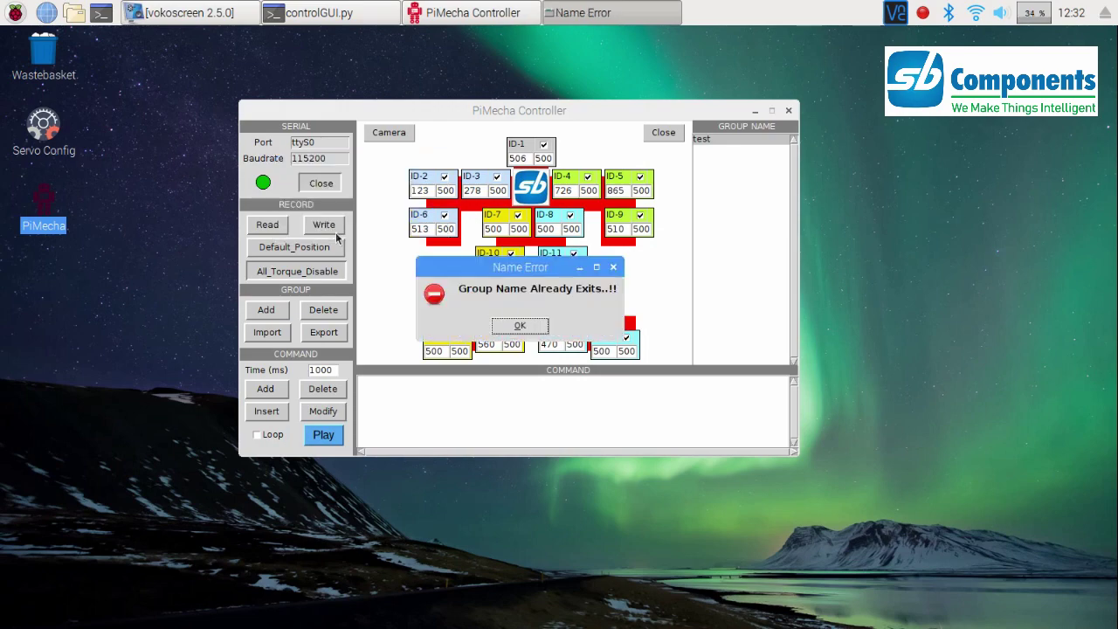
{"action": "left_click", "coordinate": [542, 330]}
{"action": "left_click", "coordinate": [738, 142]}
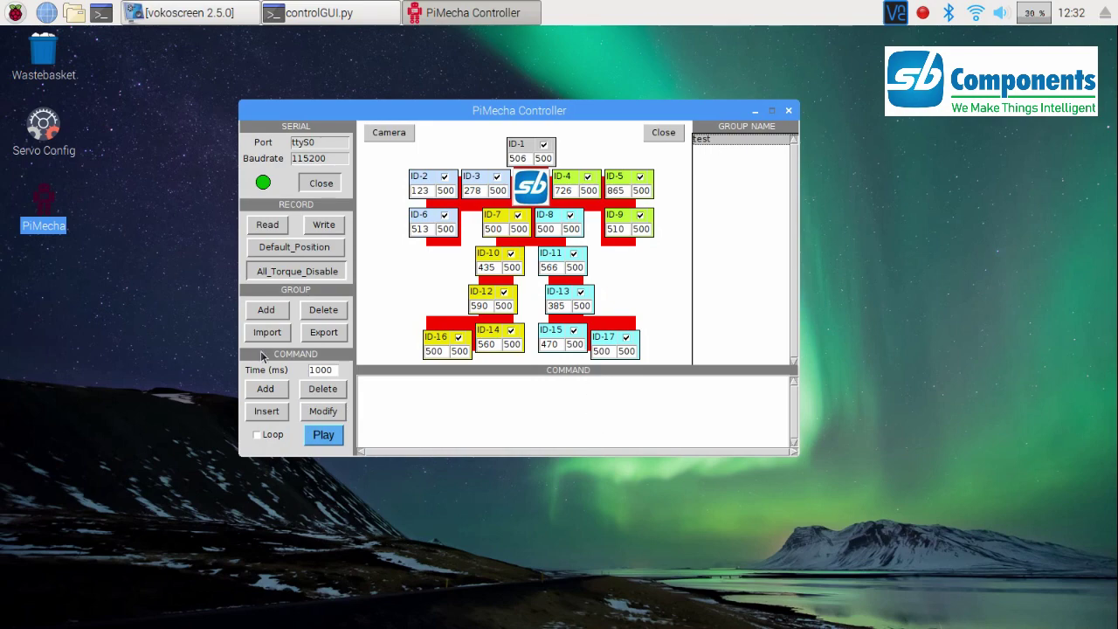
Create group test2 and add the current servo positions as a command
{"action": "left_click", "coordinate": [266, 311]}
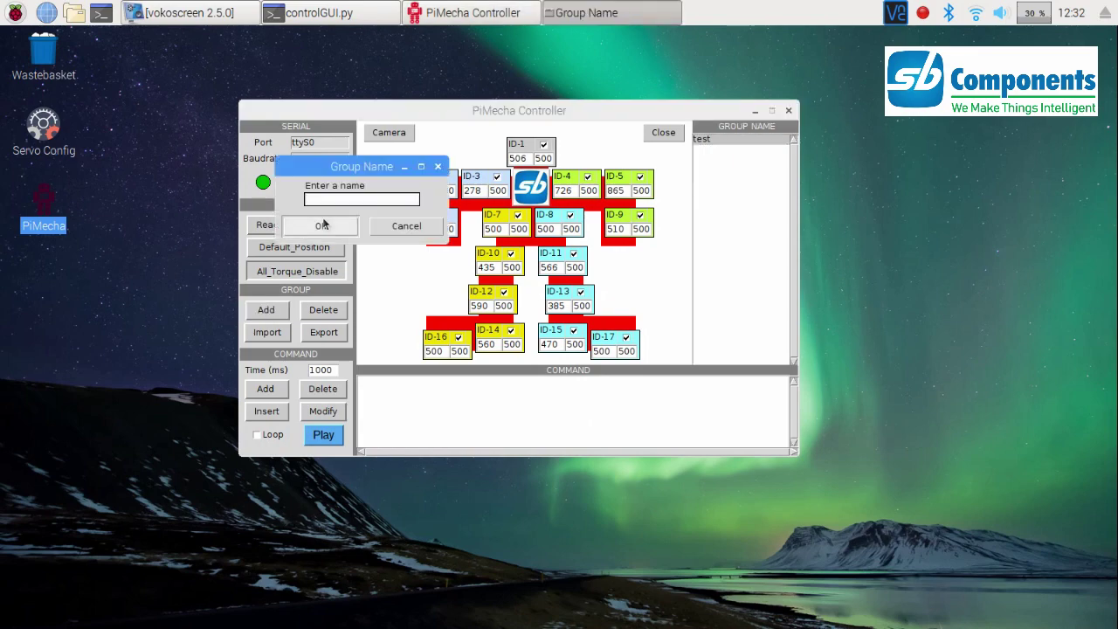
{"action": "type", "text": "test2"}
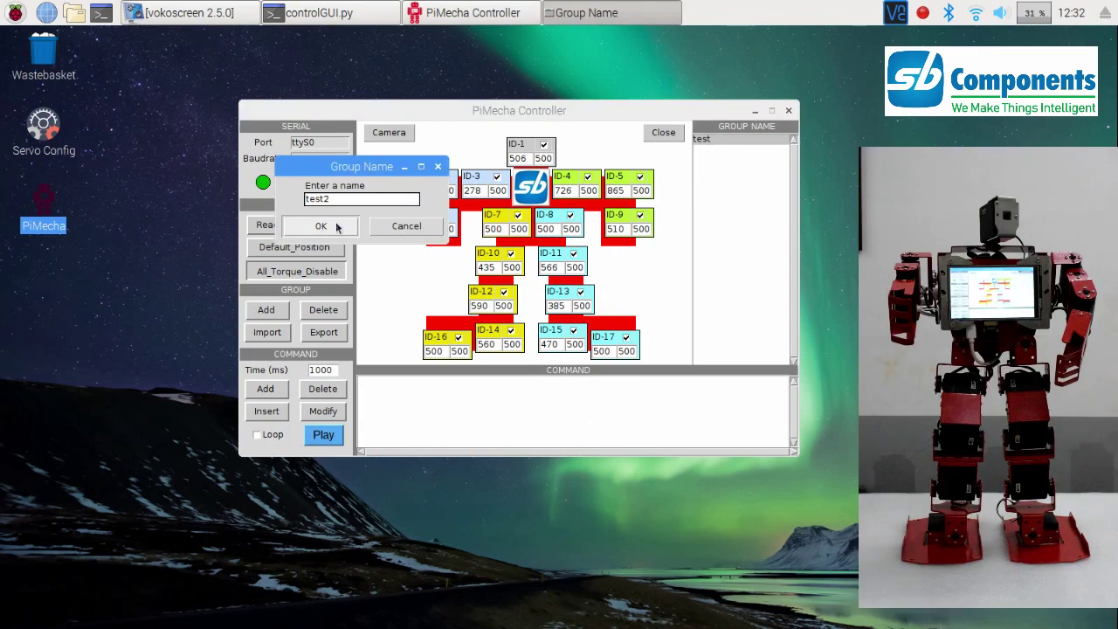
{"action": "left_click", "coordinate": [341, 226]}
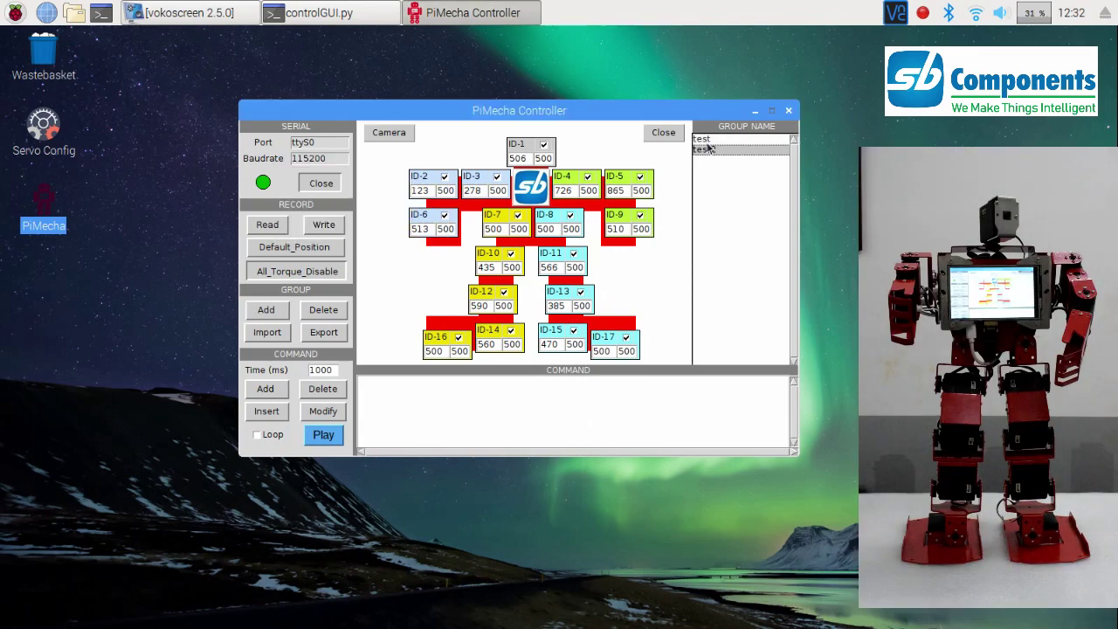
{"action": "left_click", "coordinate": [267, 391]}
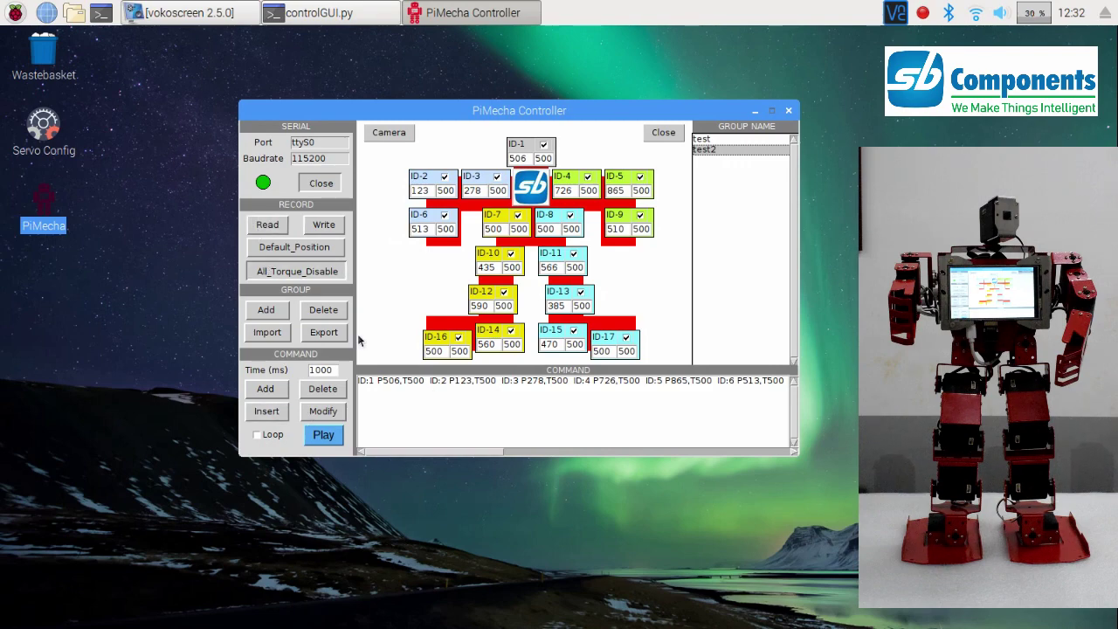
Re-read positions, add a second identical command line, and select it
{"action": "left_click", "coordinate": [275, 225]}
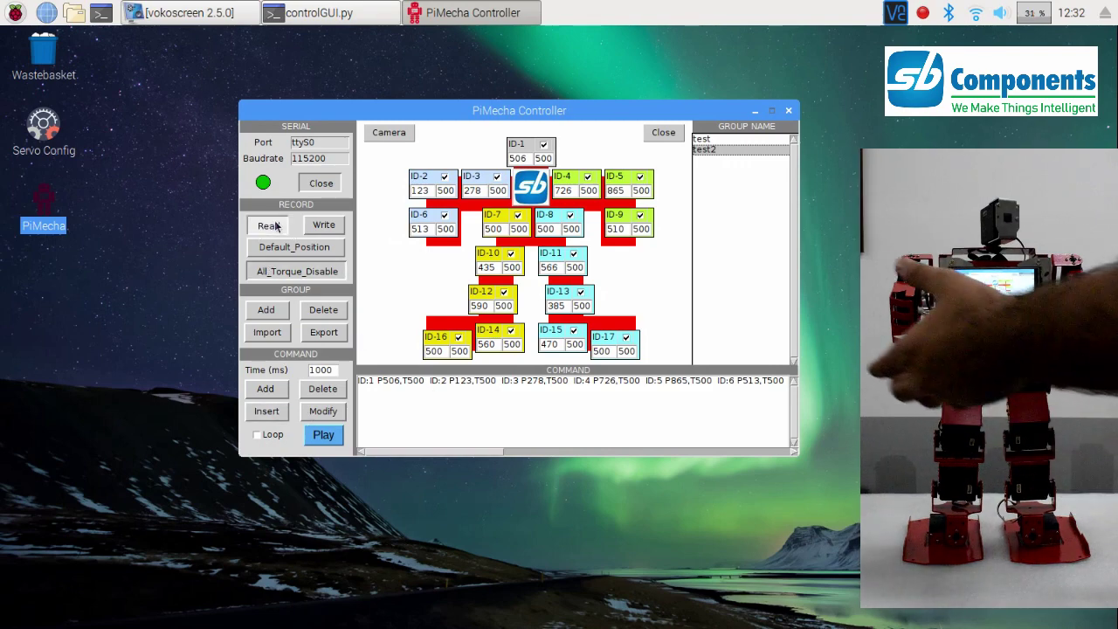
{"action": "left_click", "coordinate": [266, 390]}
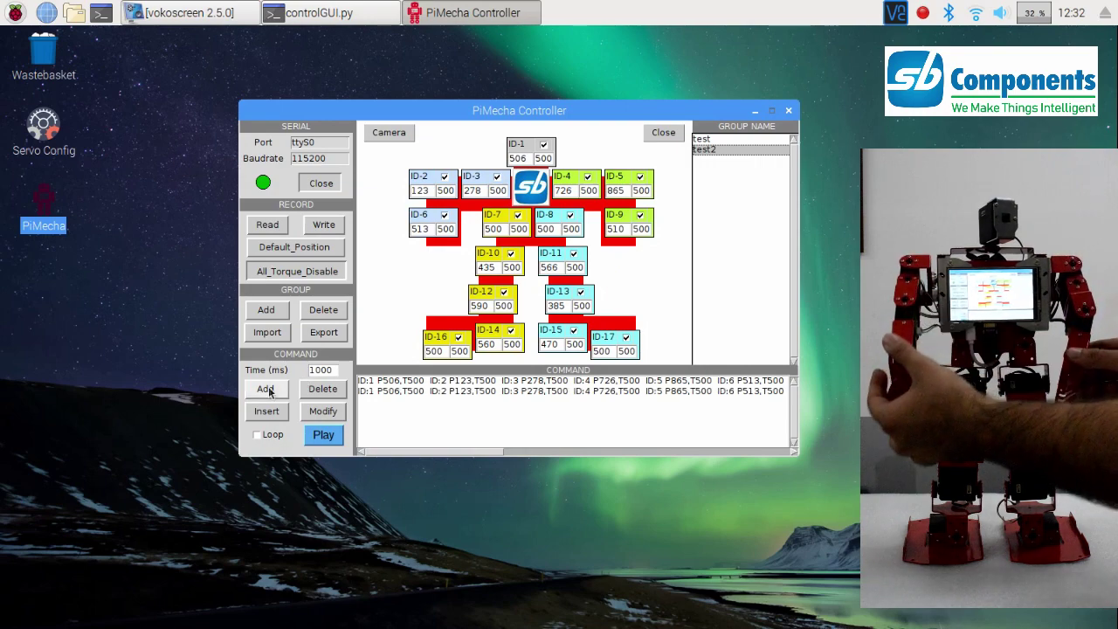
{"action": "left_click", "coordinate": [433, 392]}
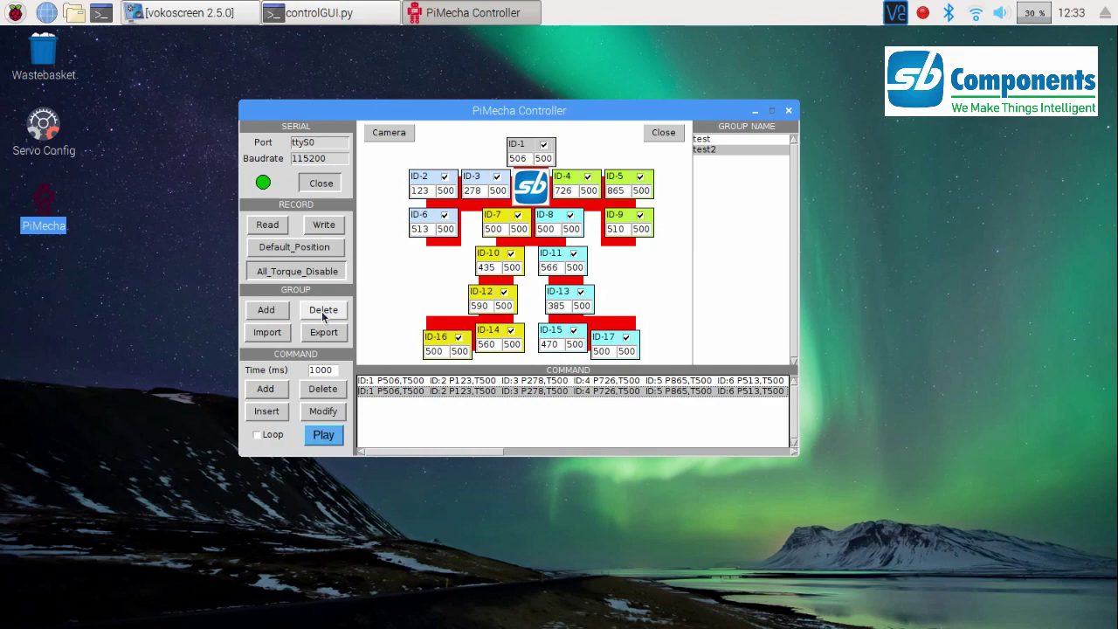
Import group1 from PiMecha > Export Files > group1.txt and view its commands
{"action": "left_click", "coordinate": [259, 337]}
{"action": "double_click", "coordinate": [621, 310]}
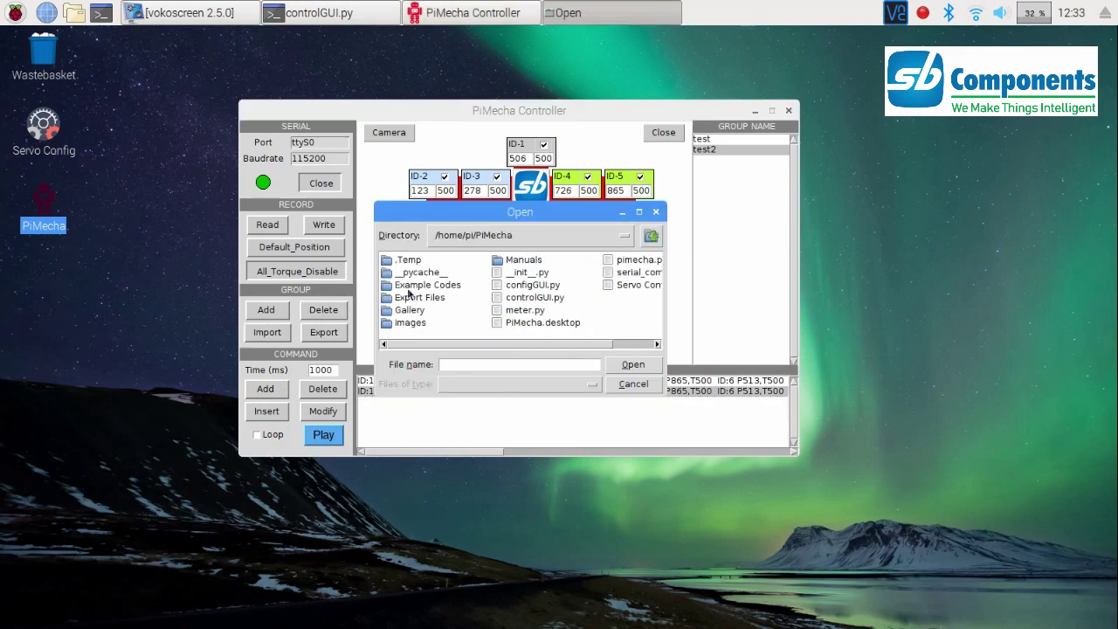
{"action": "double_click", "coordinate": [412, 298]}
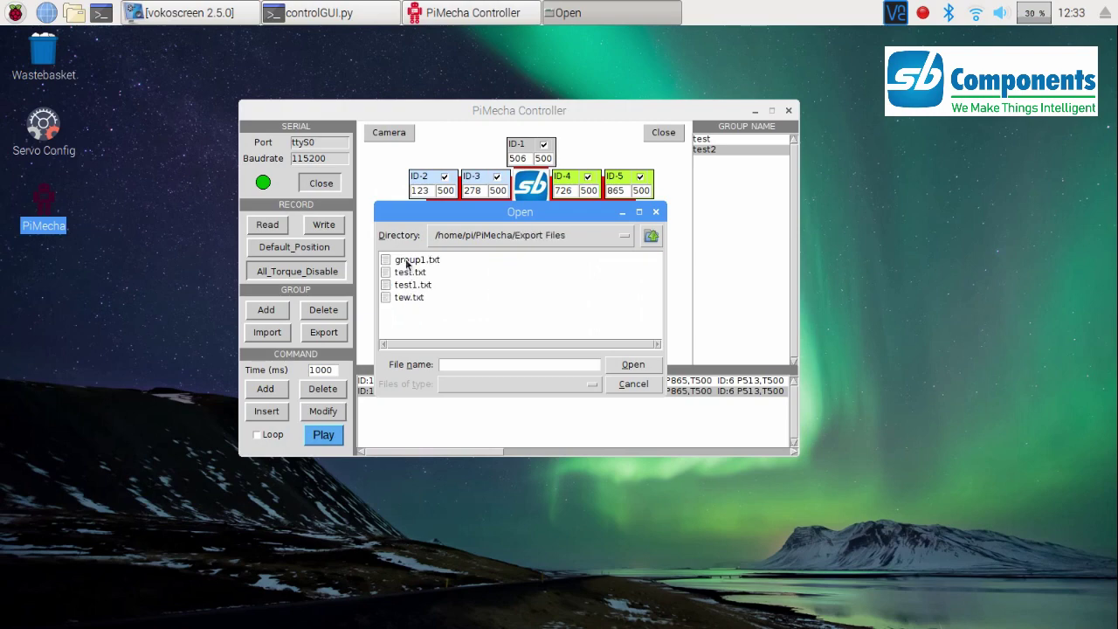
{"action": "double_click", "coordinate": [406, 261]}
{"action": "left_click", "coordinate": [725, 160]}
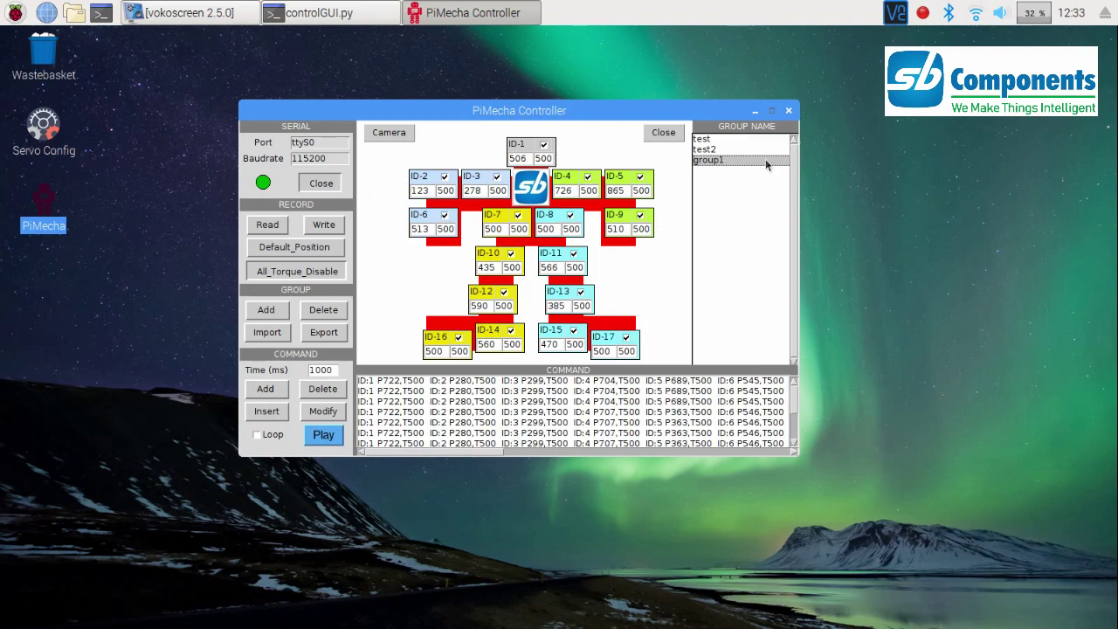
Add a command to the empty test group and export it as test.txt
{"action": "left_click", "coordinate": [704, 142]}
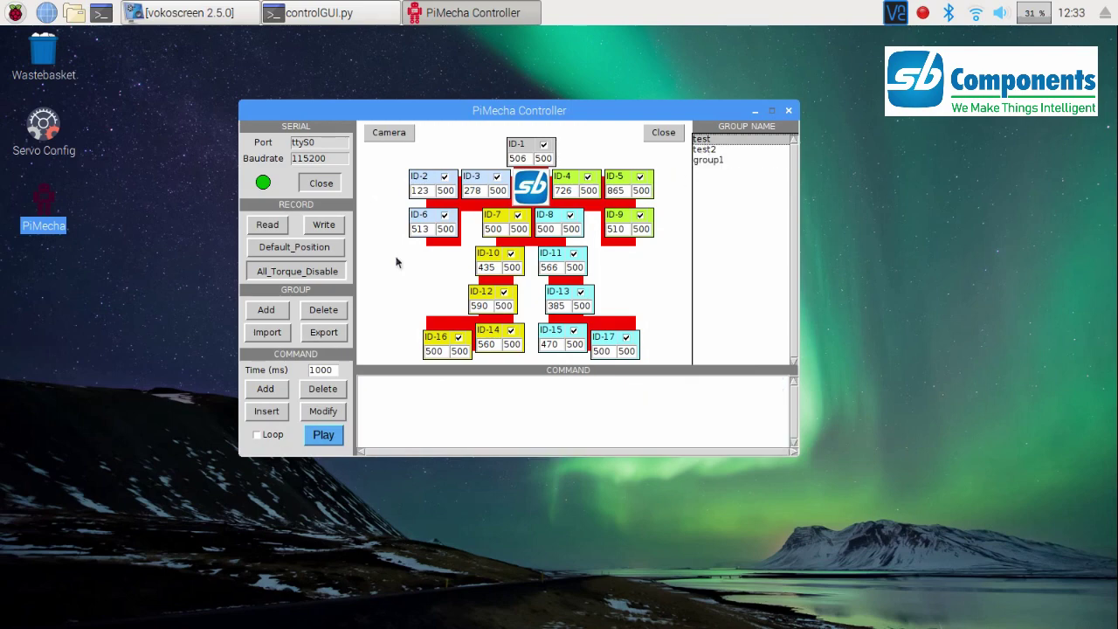
{"action": "left_click", "coordinate": [323, 333]}
{"action": "left_click", "coordinate": [522, 330]}
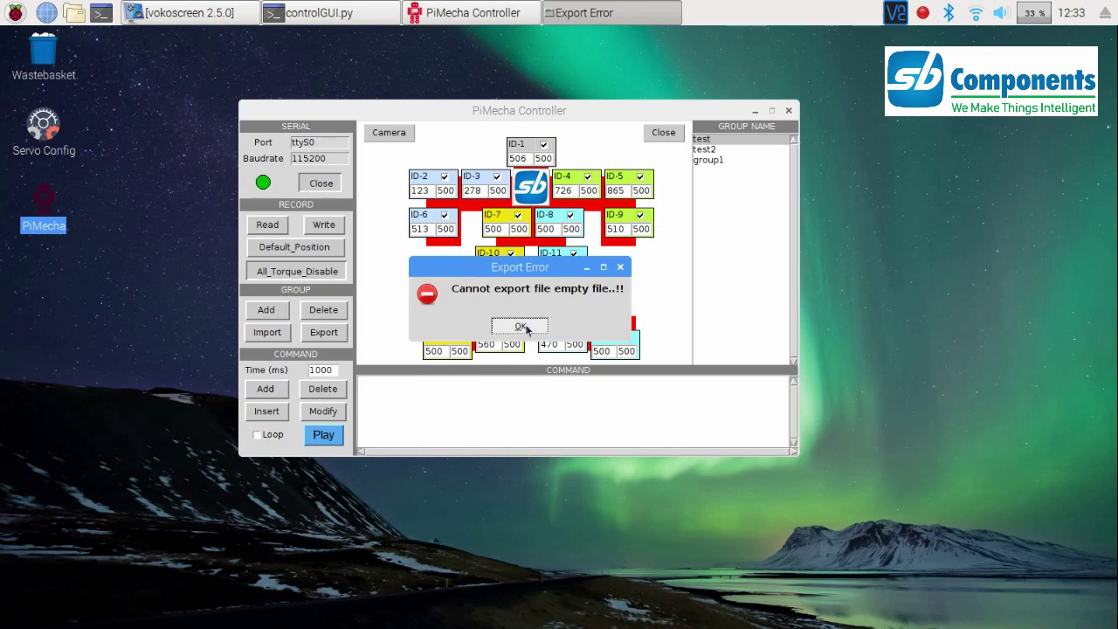
{"action": "left_click", "coordinate": [266, 389]}
{"action": "left_click", "coordinate": [323, 333]}
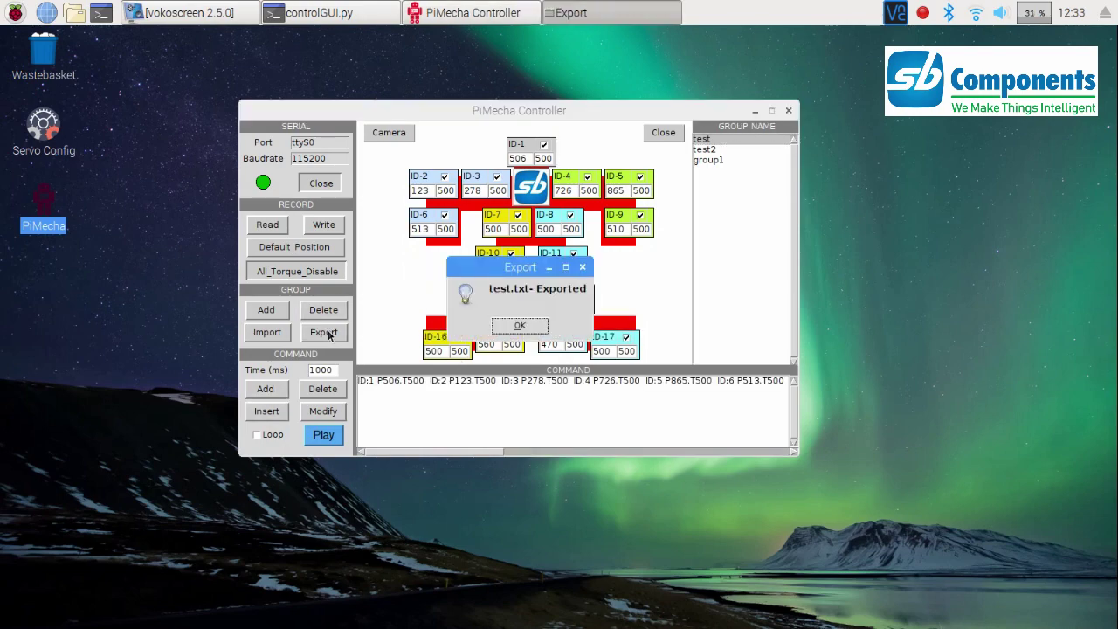
{"action": "left_click", "coordinate": [519, 325]}
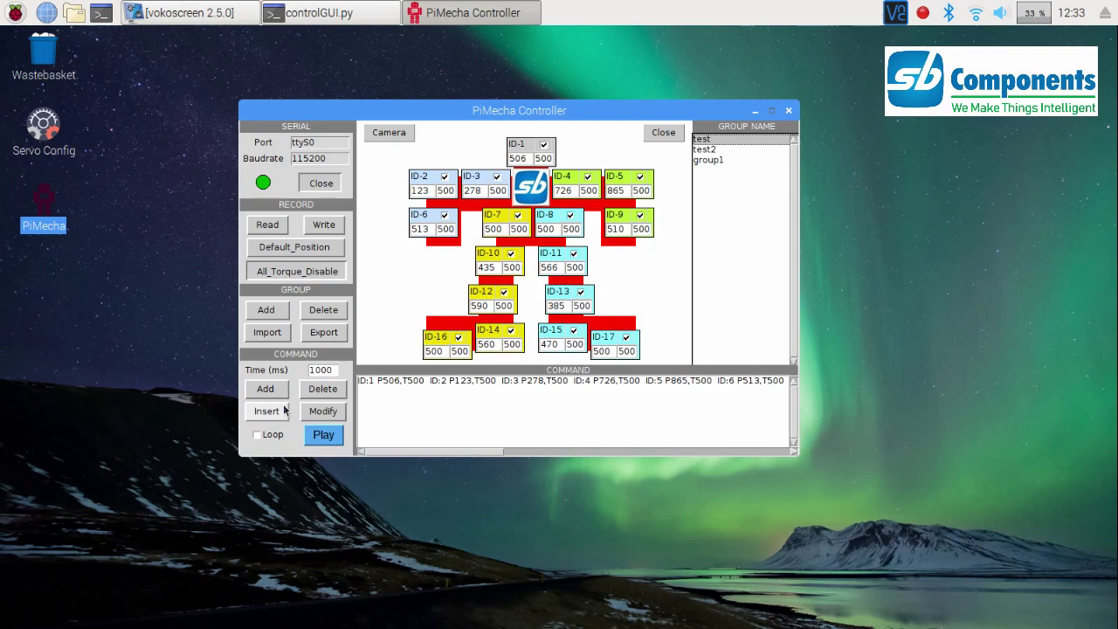
In group1, delete the first command and insert a new command at row 2
{"action": "left_click", "coordinate": [706, 162]}
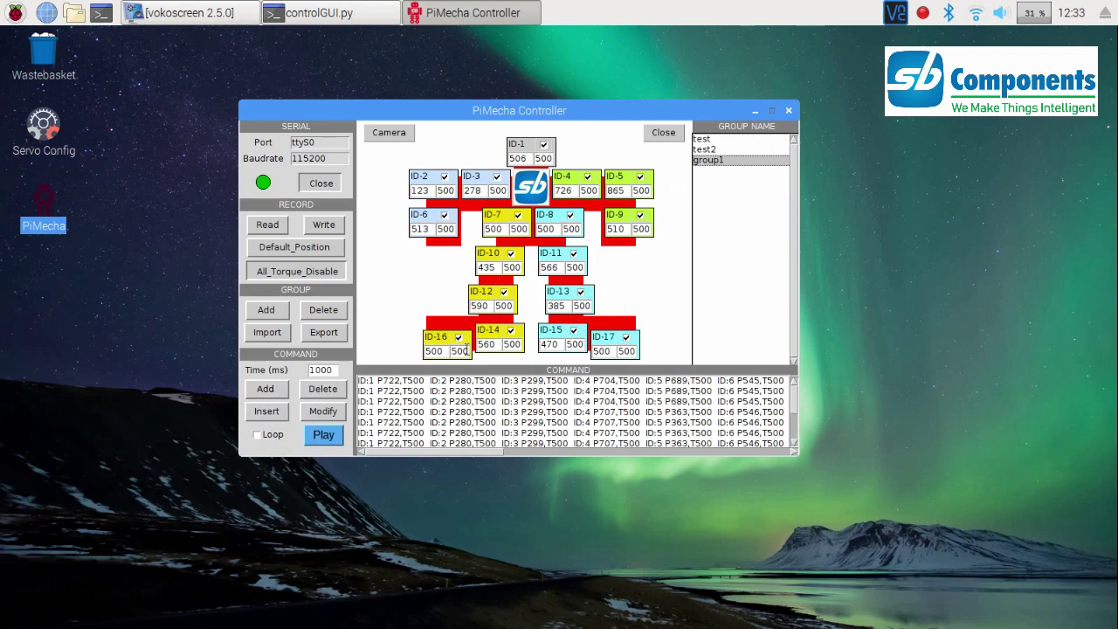
{"action": "left_click", "coordinate": [322, 393]}
{"action": "left_click", "coordinate": [398, 392]}
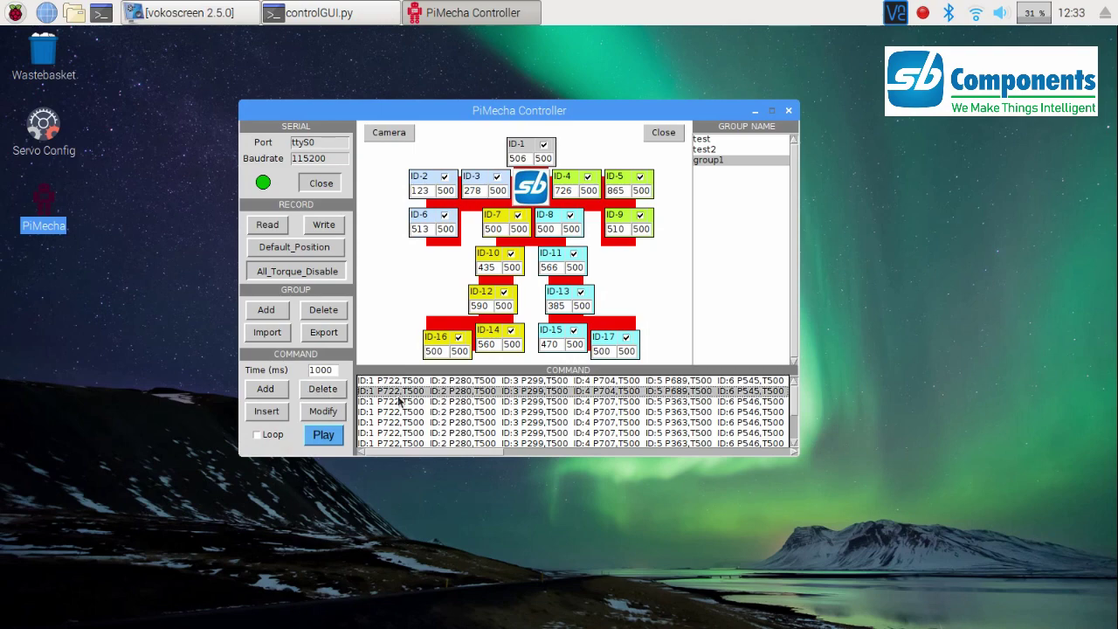
{"action": "left_click", "coordinate": [268, 416]}
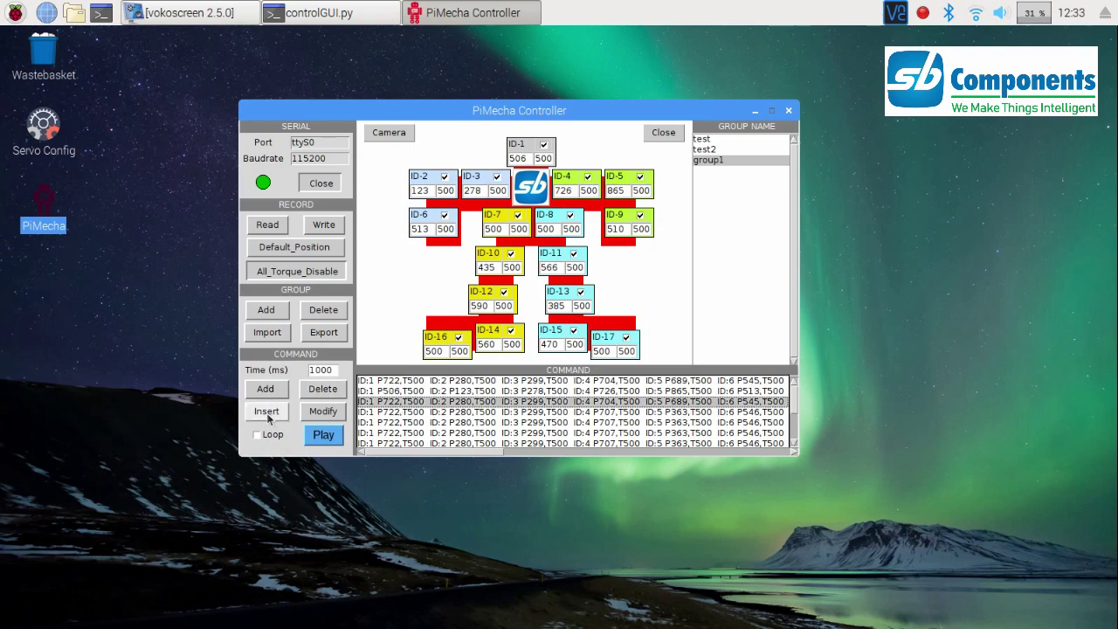
Change the row-2 command's servo ID 1 position to 700 and save it
{"action": "left_click", "coordinate": [421, 391]}
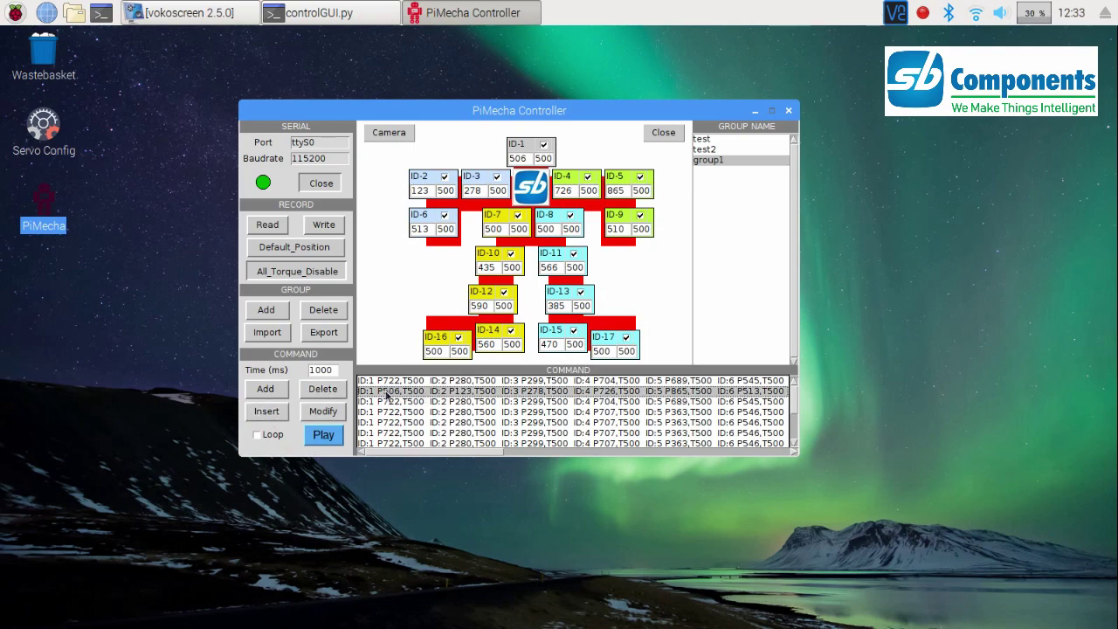
{"action": "left_click", "coordinate": [322, 411]}
{"action": "left_click", "coordinate": [435, 222]}
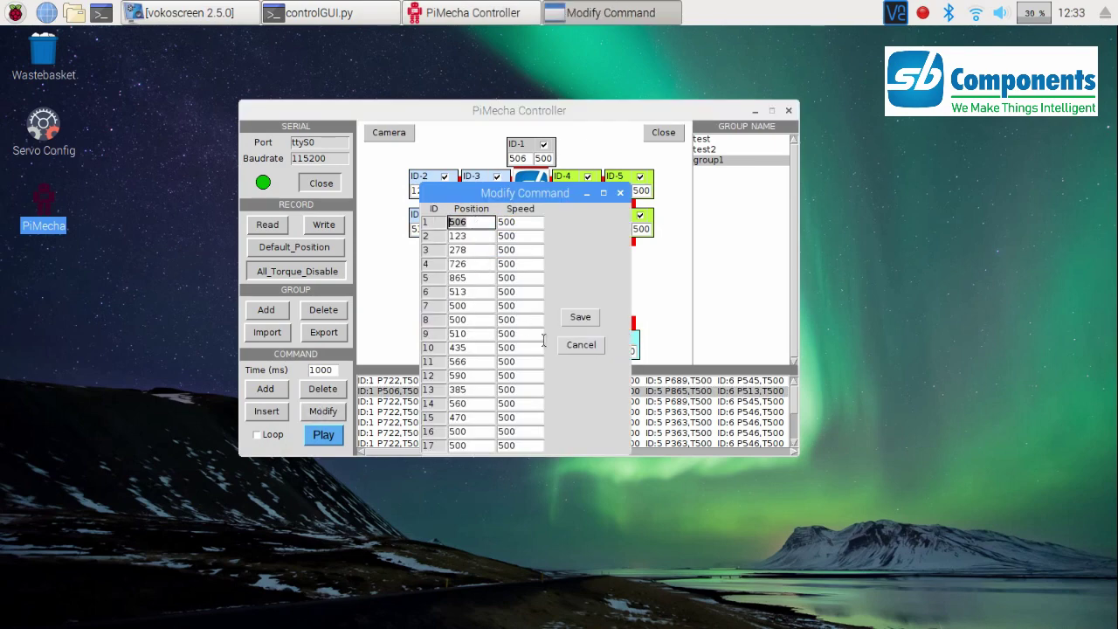
{"action": "type", "text": "700"}
{"action": "left_click", "coordinate": [579, 318]}
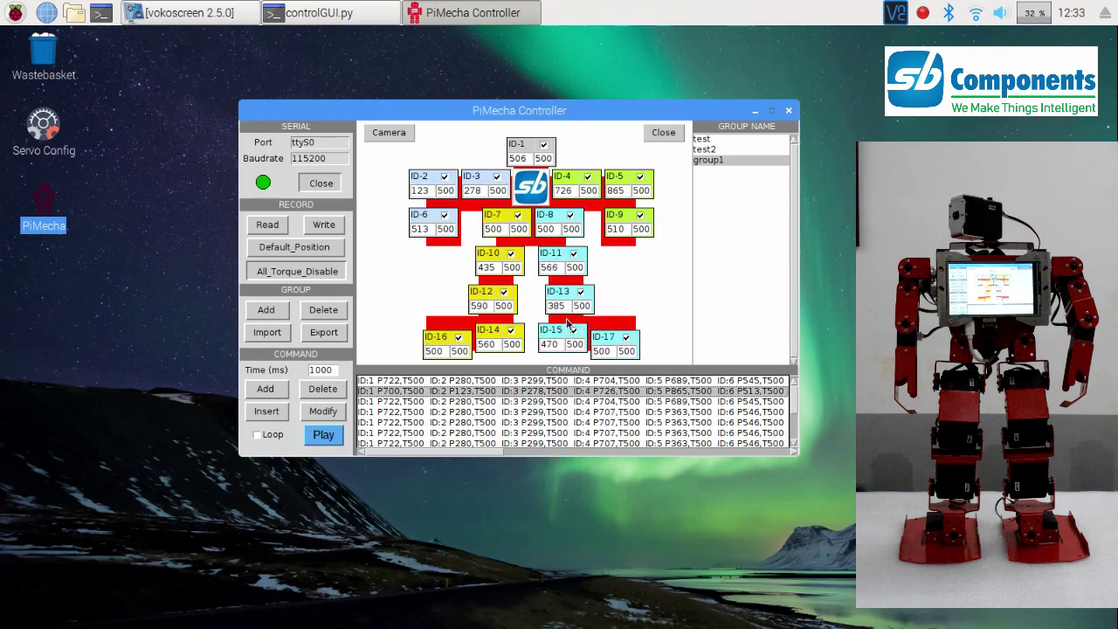
Play group1's commands on the robot with looping on, then stop playback
{"action": "left_click", "coordinate": [323, 435]}
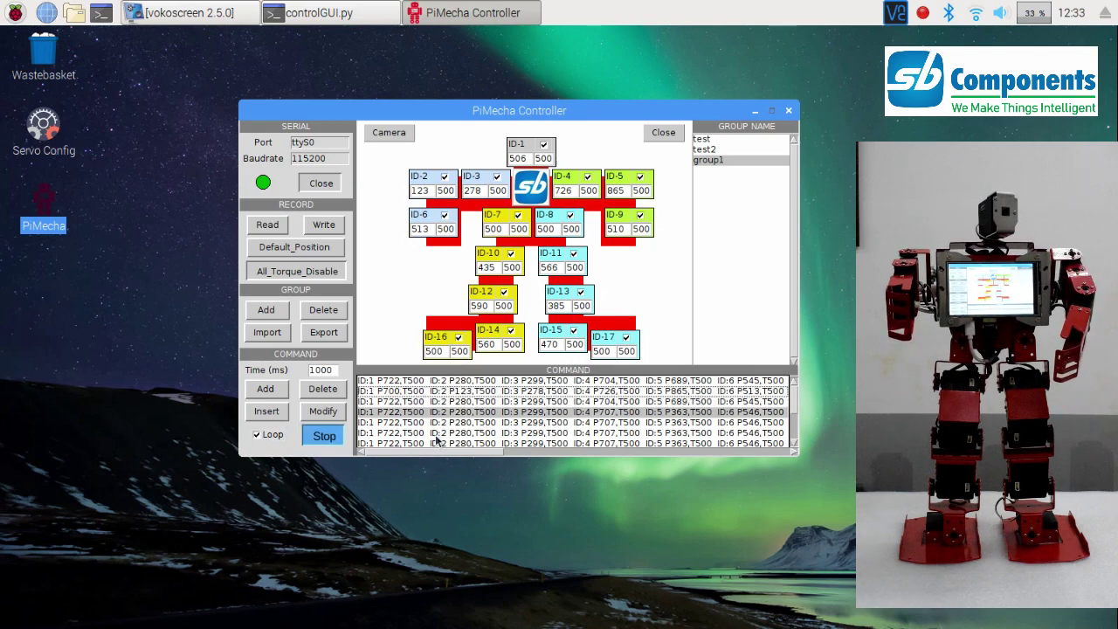
{"action": "left_click", "coordinate": [339, 434]}
{"action": "left_click", "coordinate": [325, 435]}
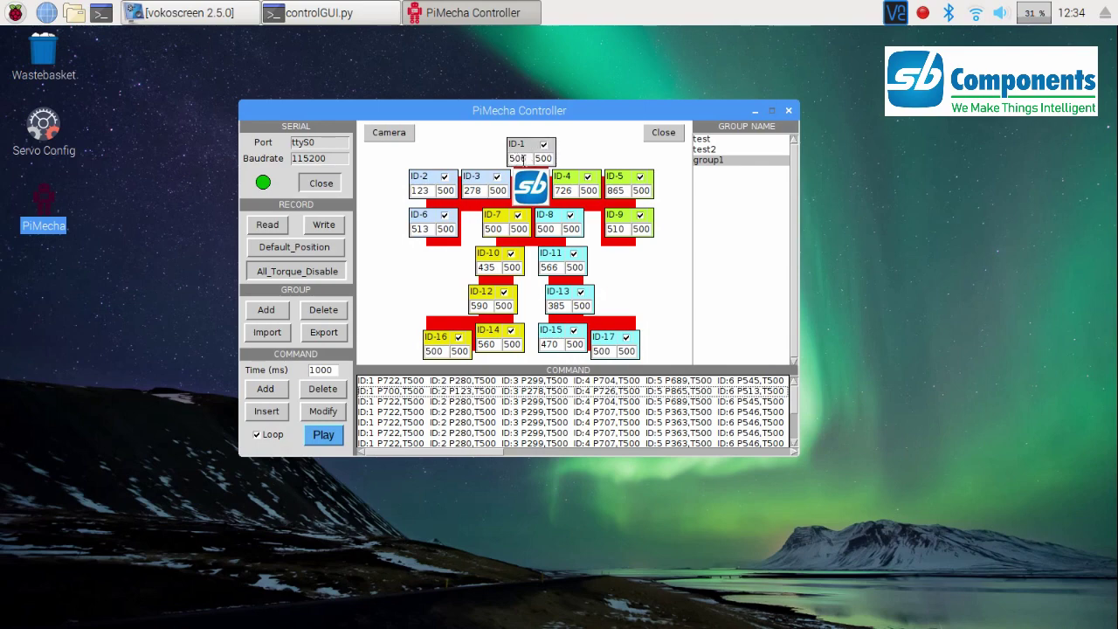
Select servo ID-1's position 506 and speed 500 values, then toggle ID-1 off and back on
{"action": "left_click_drag", "start_coordinate": [529, 158], "coordinate": [492, 162]}
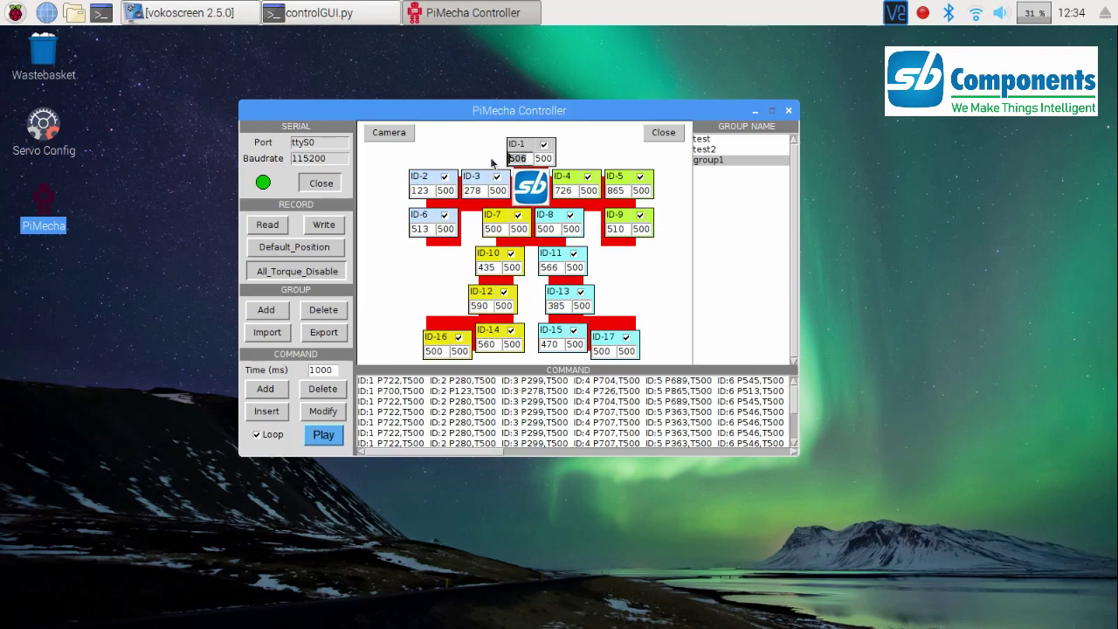
{"action": "left_click_drag", "start_coordinate": [534, 158], "coordinate": [557, 155]}
{"action": "left_click", "coordinate": [543, 145]}
{"action": "left_click", "coordinate": [544, 145]}
{"action": "left_click", "coordinate": [390, 133]}
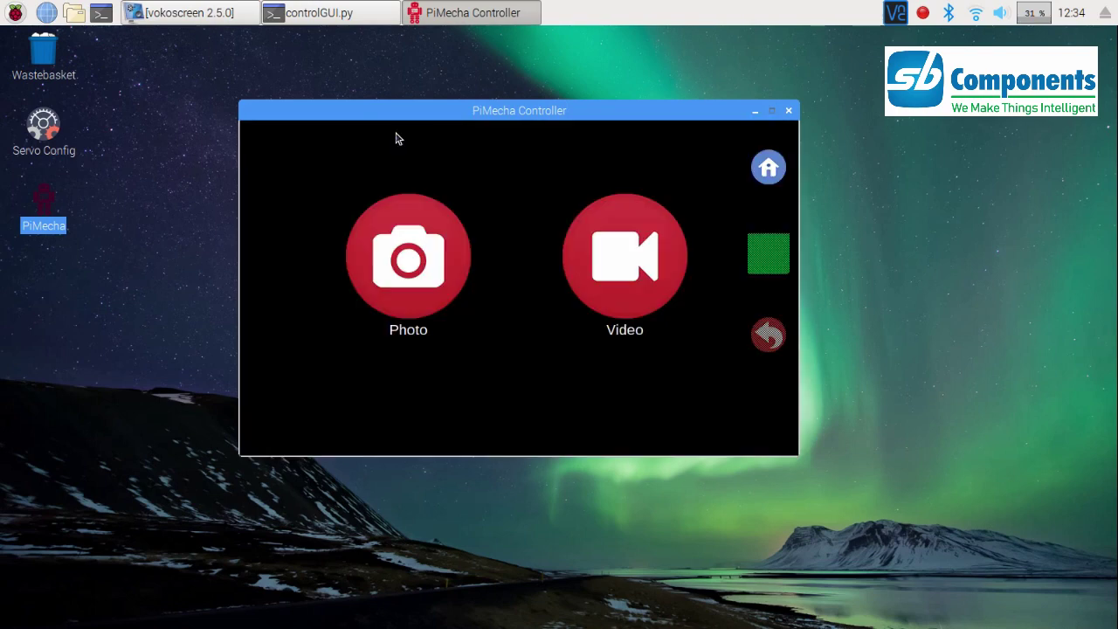
{"action": "left_click", "coordinate": [408, 273]}
Return to the servo controller screen and close the PiMecha Controller window
{"action": "left_click", "coordinate": [769, 166]}
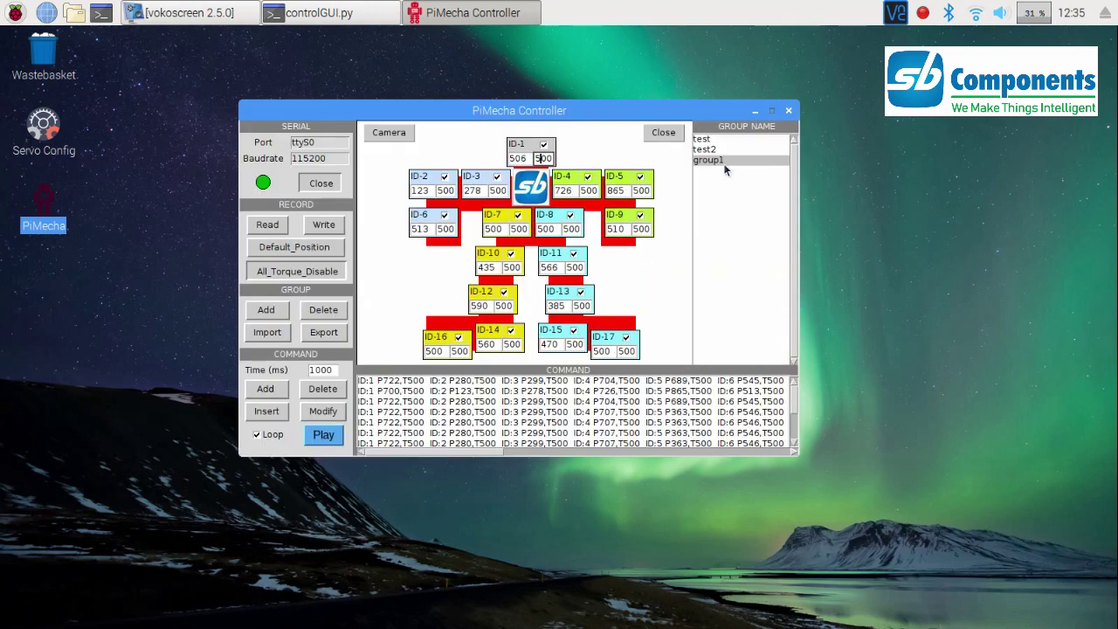
{"action": "left_click", "coordinate": [662, 133]}
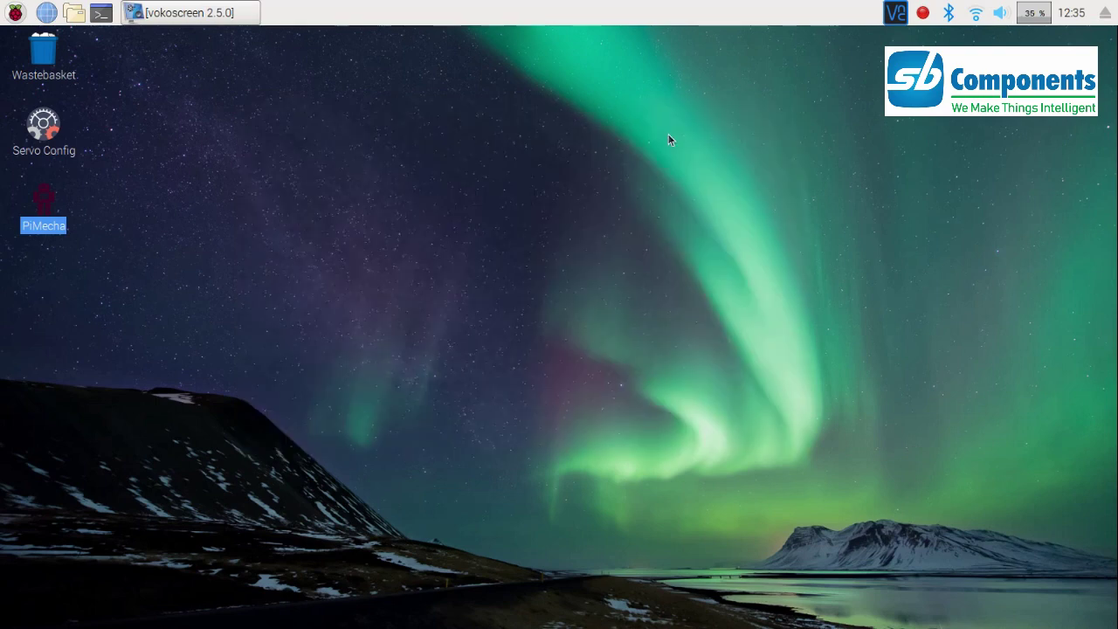
{"action": "left_click", "coordinate": [278, 235]}
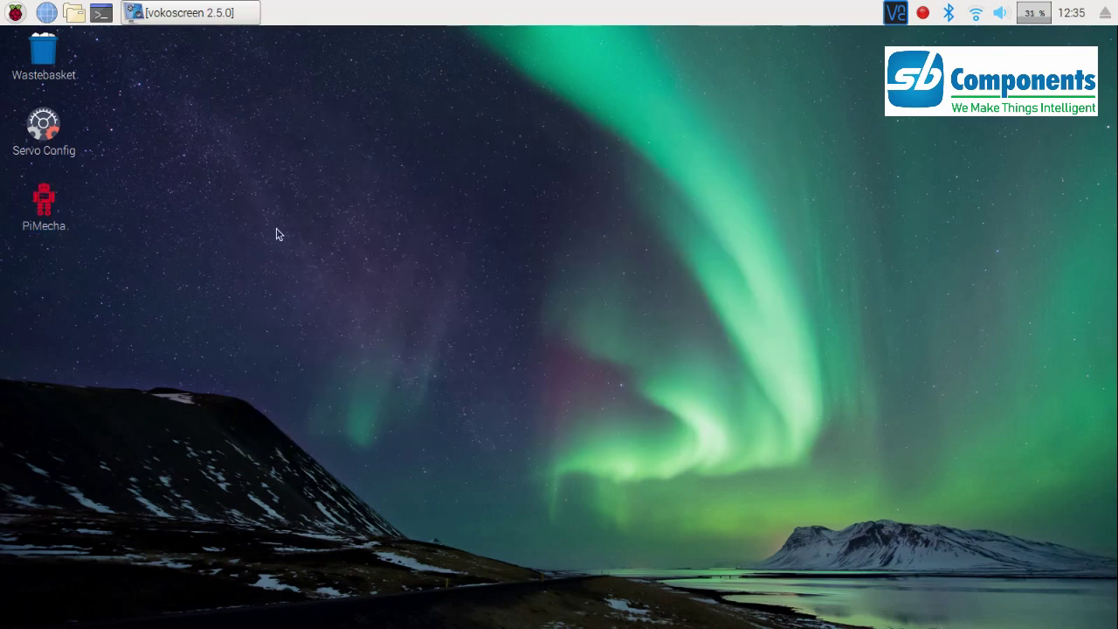